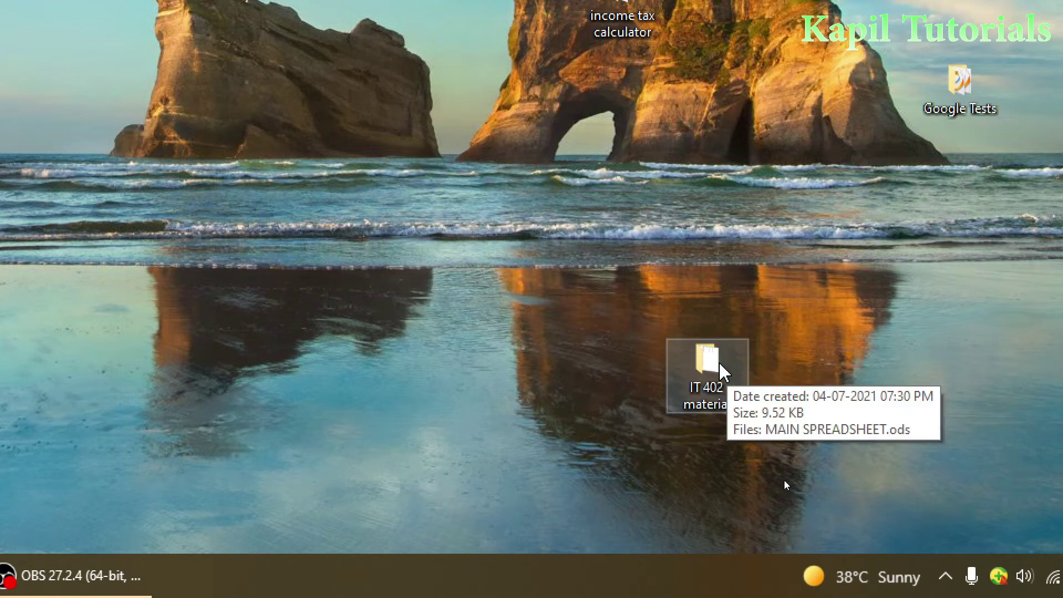
# Open MAIN SPREADSHEET.ods from the IT 402 material folder in OpenOffice Calc.
pyautogui.doubleClick(721, 366)
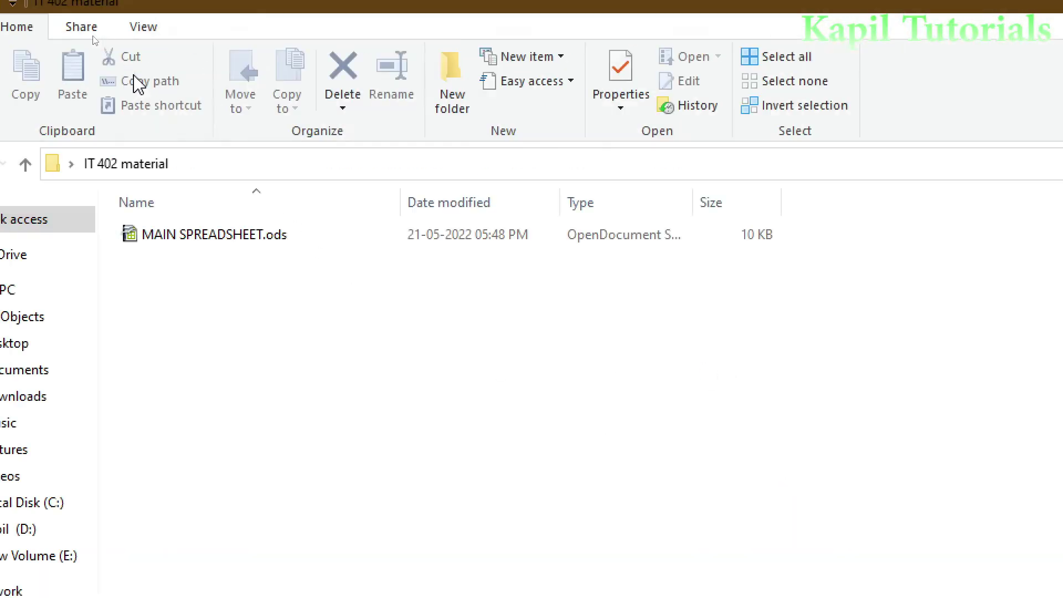
pyautogui.moveTo(204, 254)
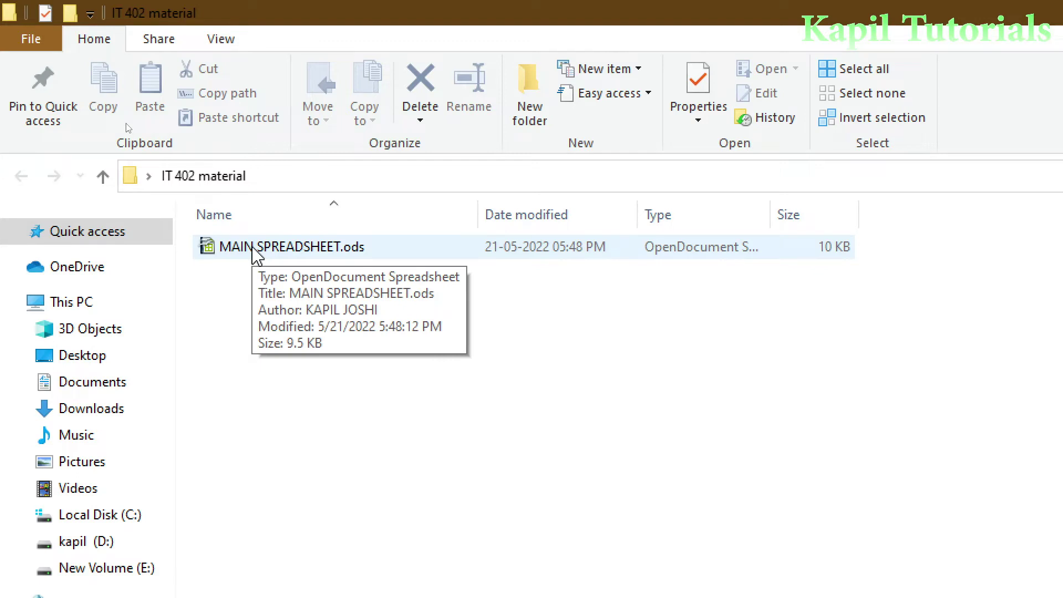
pyautogui.doubleClick(256, 252)
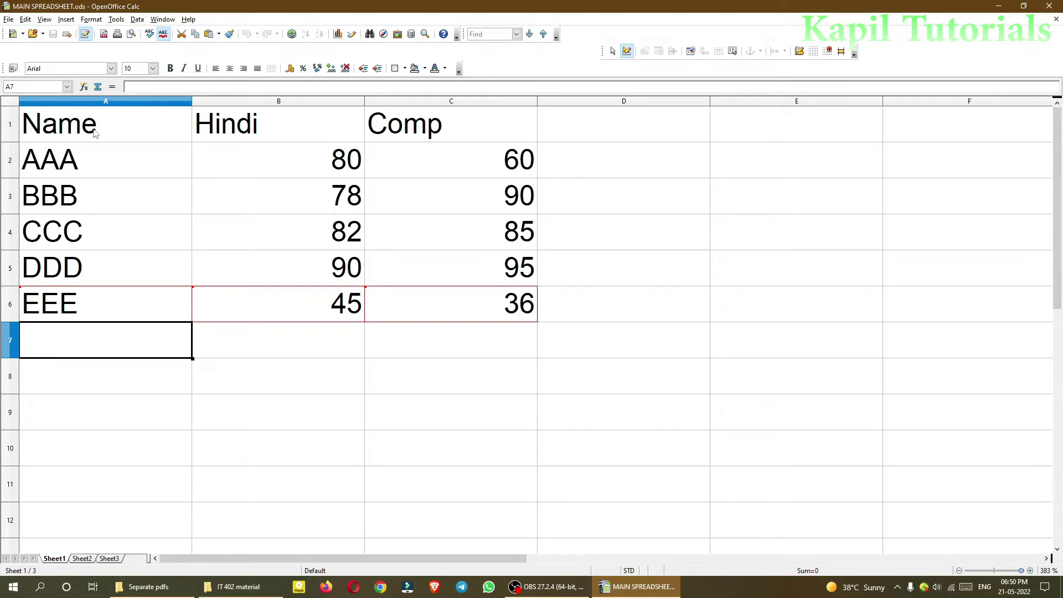
# Turn change recording off, confirming removal of existing marks, then switch recording back on.
pyautogui.click(24, 19)
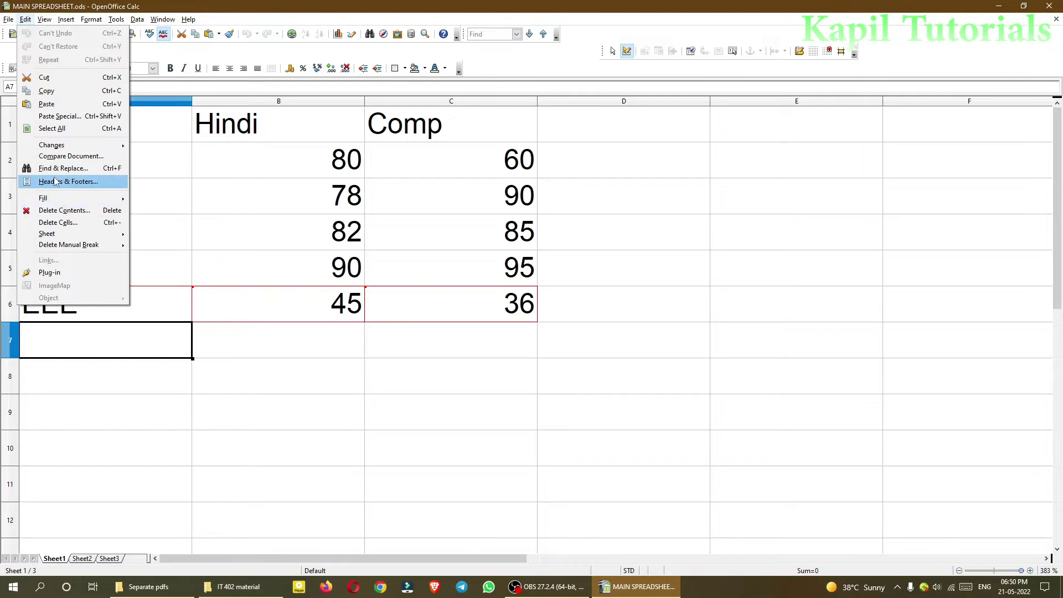
pyautogui.moveTo(56, 147)
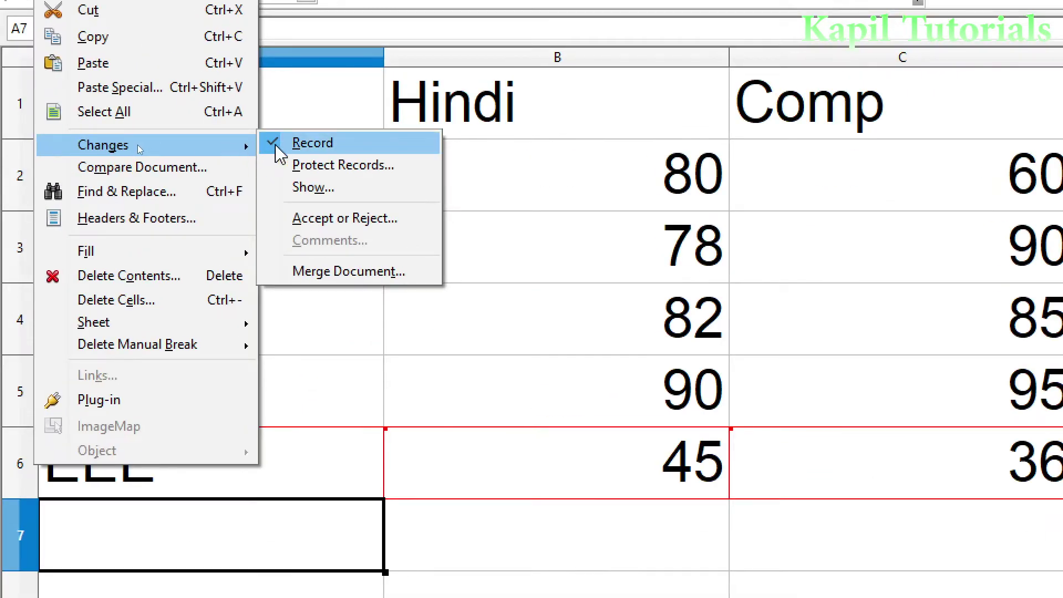
pyautogui.click(277, 145)
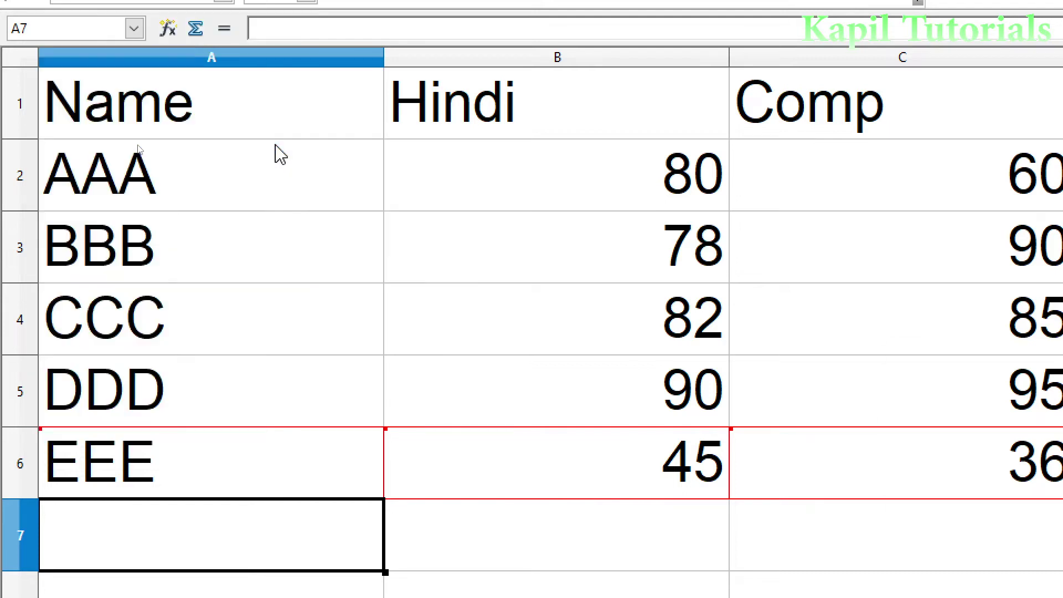
pyautogui.click(296, 464)
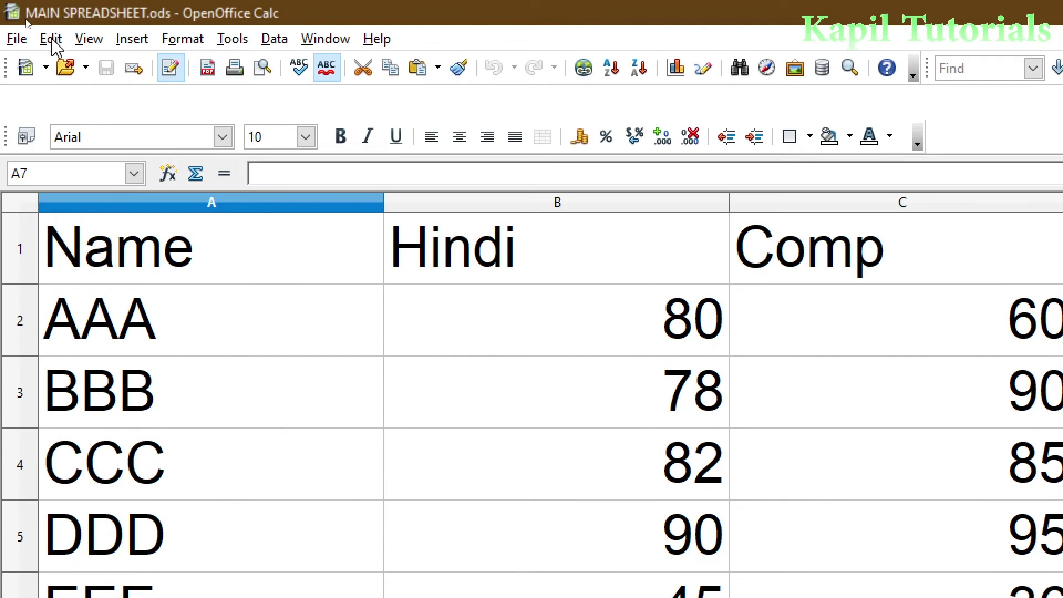
pyautogui.click(51, 39)
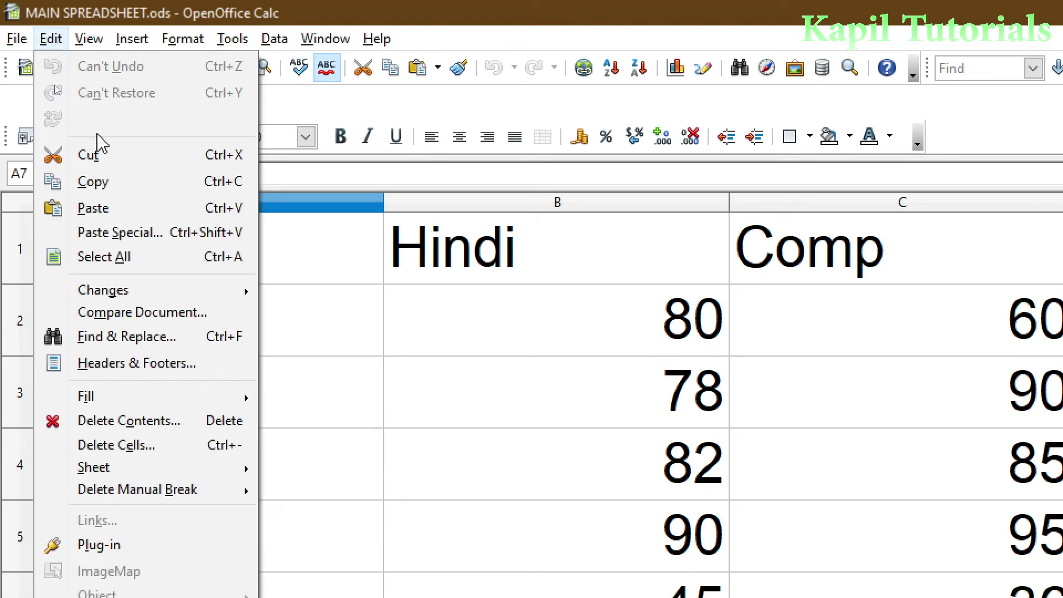
pyautogui.moveTo(119, 292)
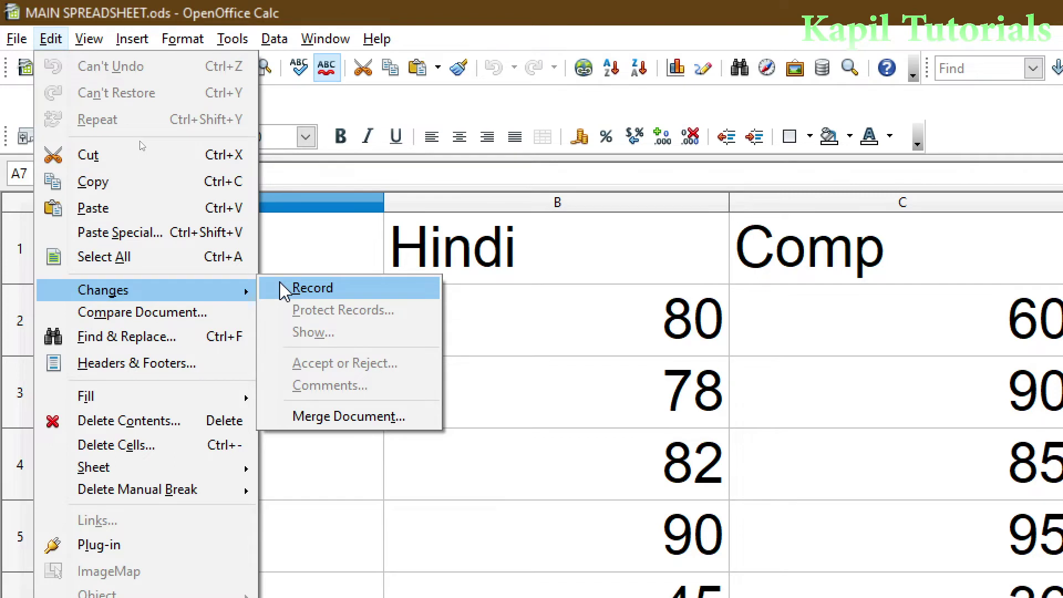
pyautogui.click(312, 288)
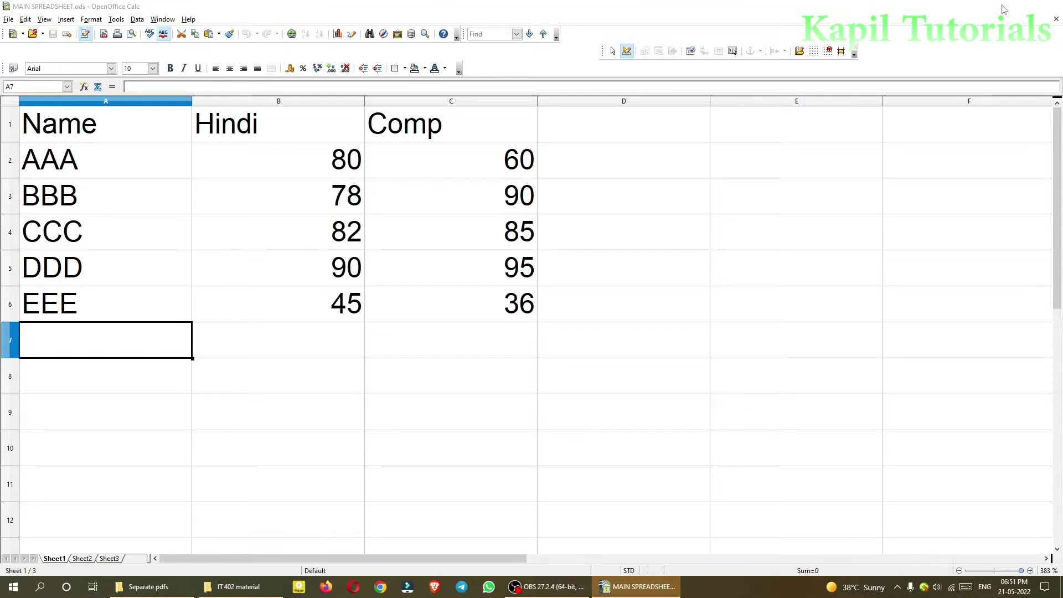
# Duplicate MAIN SPREADSHEET.ods in the IT 402 material folder and rename the copy to 1.ods.
pyautogui.hotkey('alt', 'Tab')
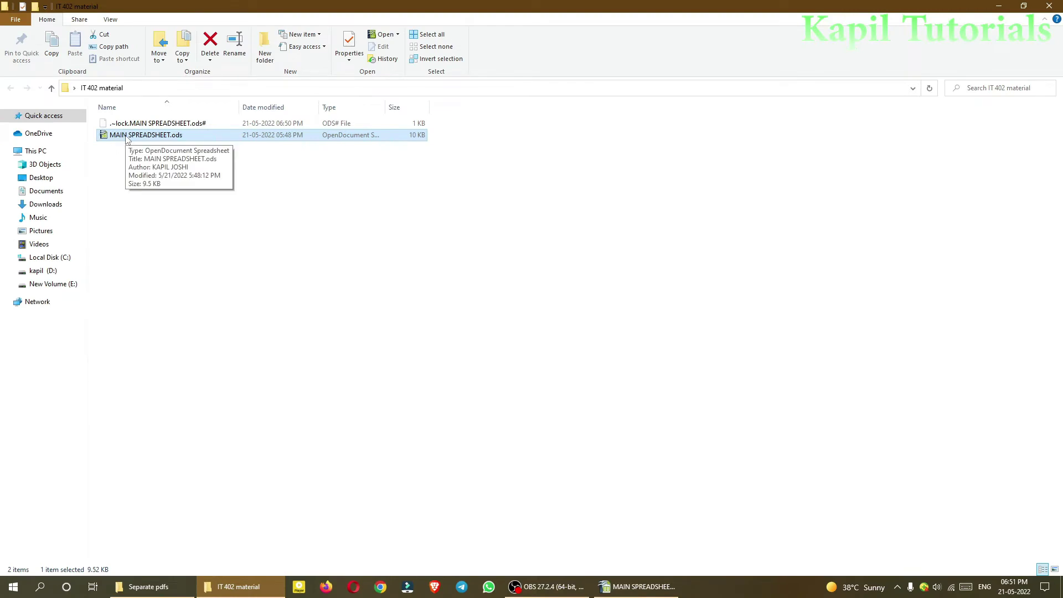
pyautogui.moveTo(127, 138); pyautogui.dragTo(138, 194)
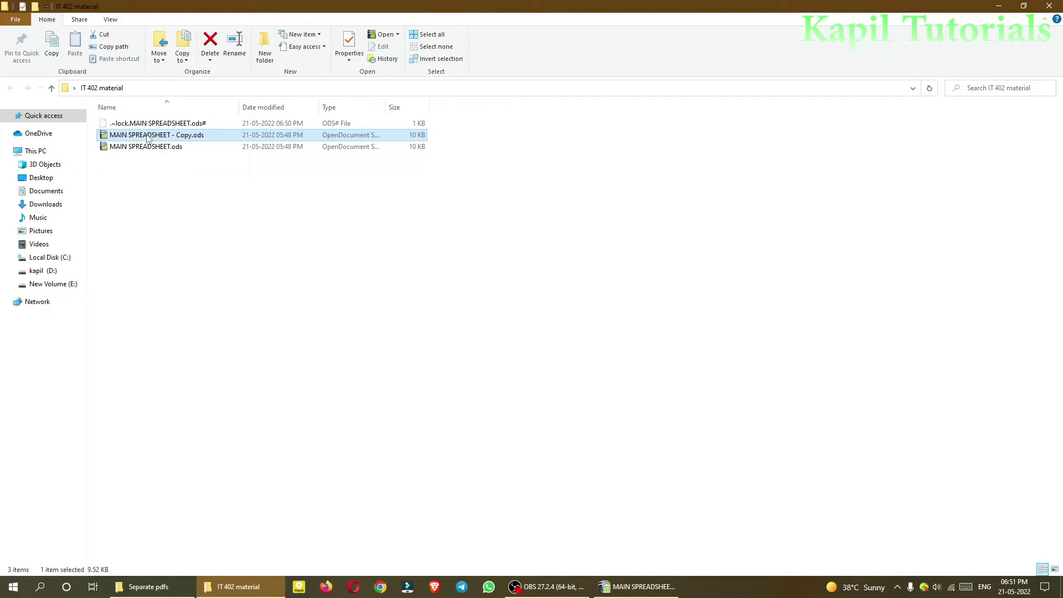
pyautogui.rightClick(149, 138)
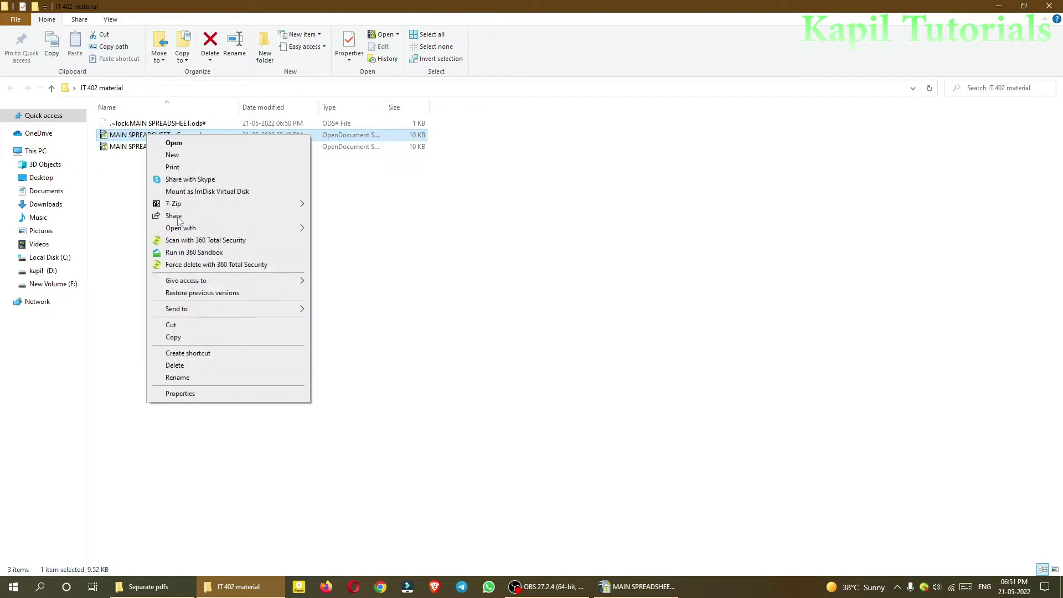
pyautogui.click(177, 379)
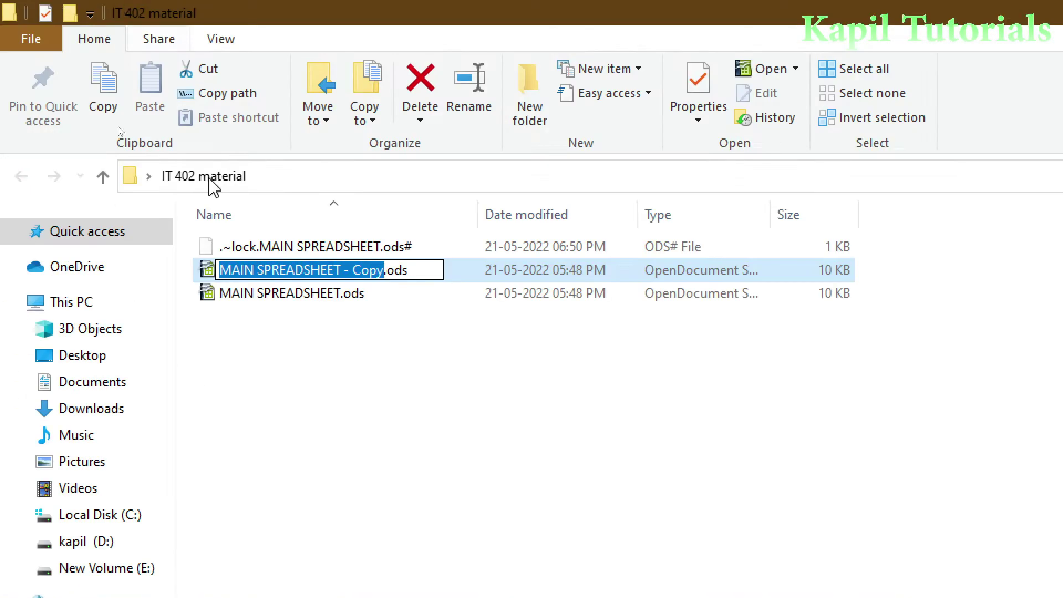
pyautogui.write('1')
pyautogui.press('Return')
pyautogui.click(264, 425)
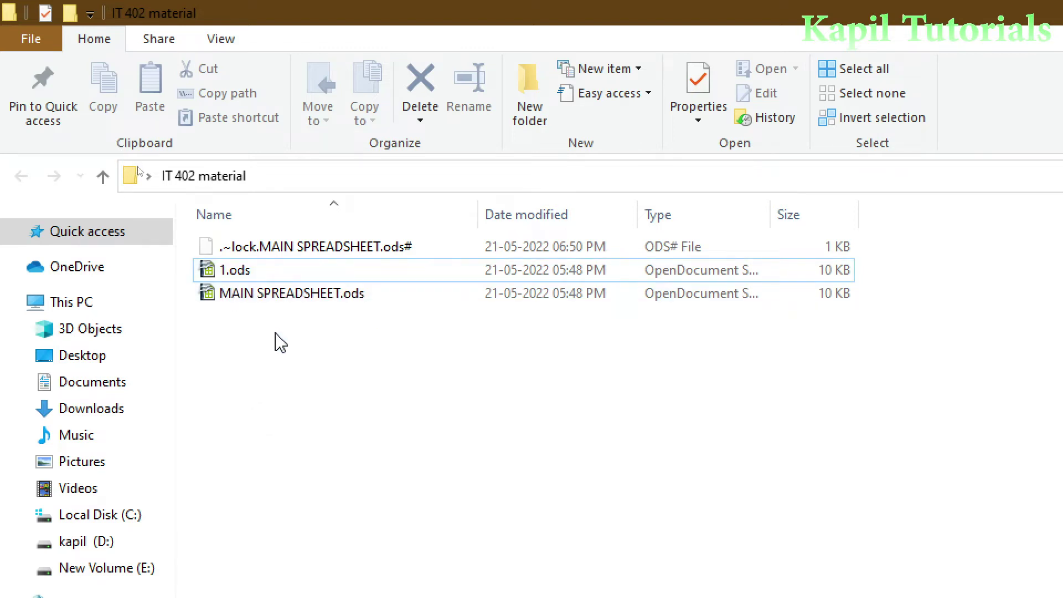
pyautogui.click(235, 304)
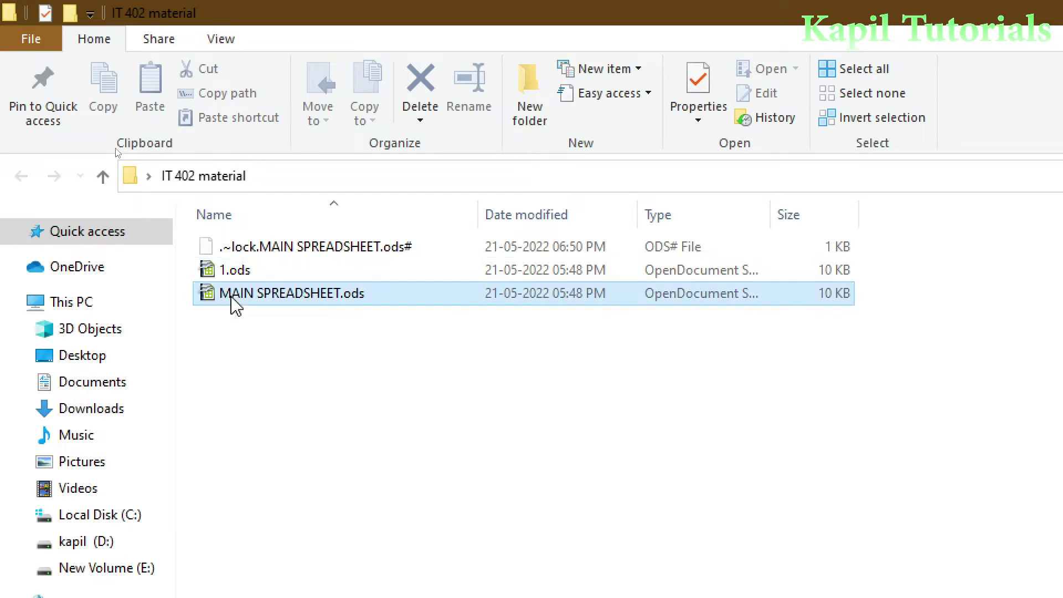
pyautogui.click(231, 277)
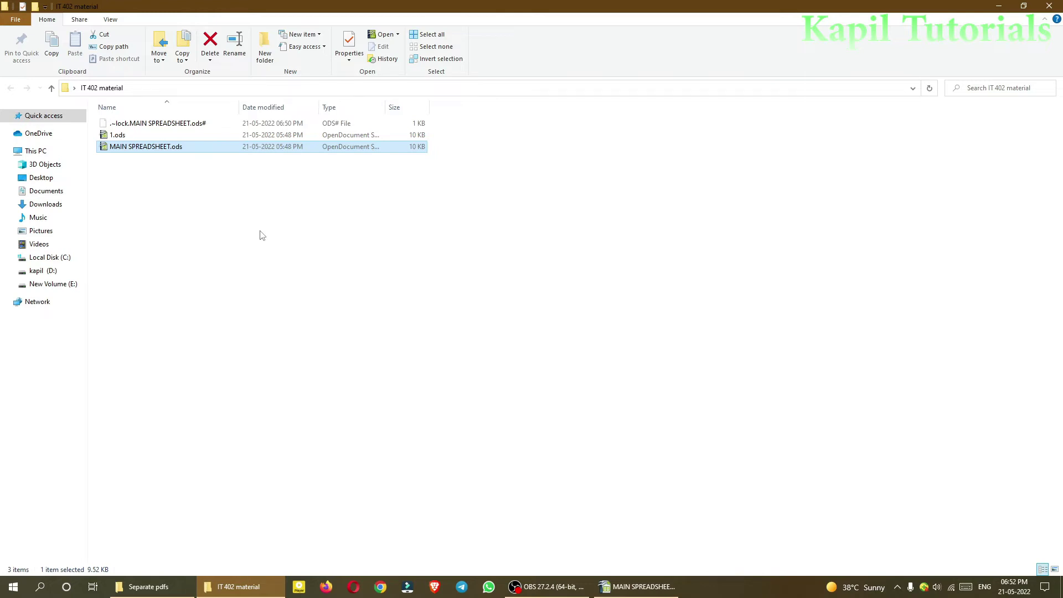
# In MAIN SPREADSHEET.ods, enter 60 as EEE's Hindi mark in B6 and save.
pyautogui.click(640, 587)
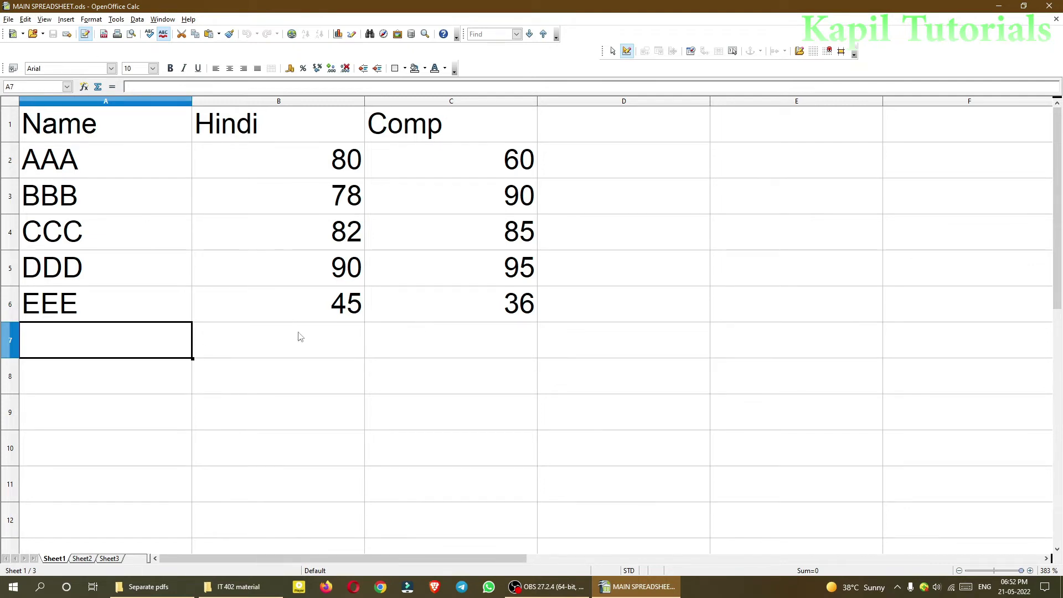
pyautogui.click(335, 313)
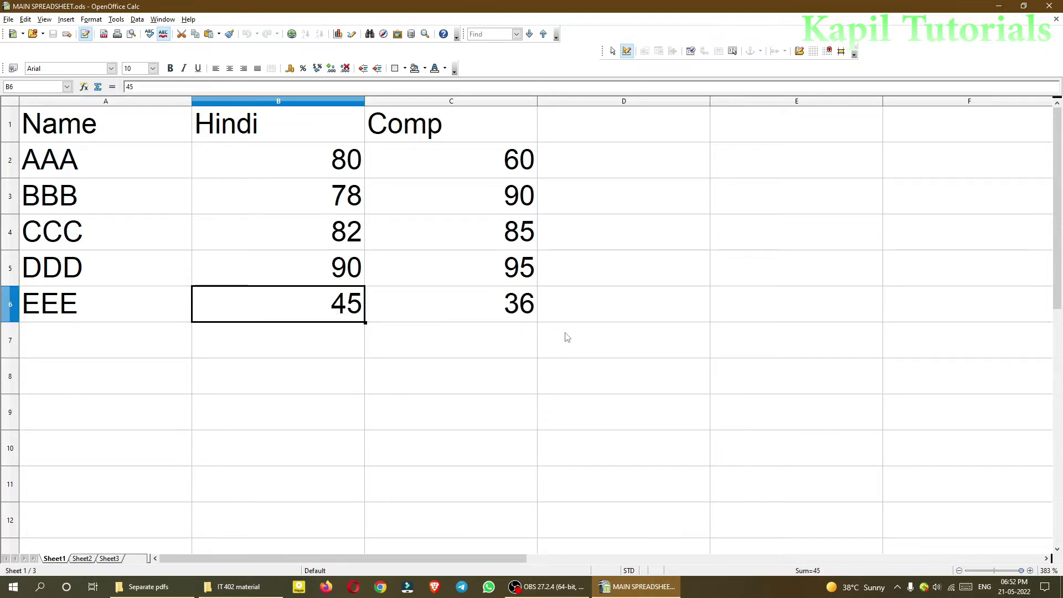
pyautogui.write('60')
pyautogui.press('Return')
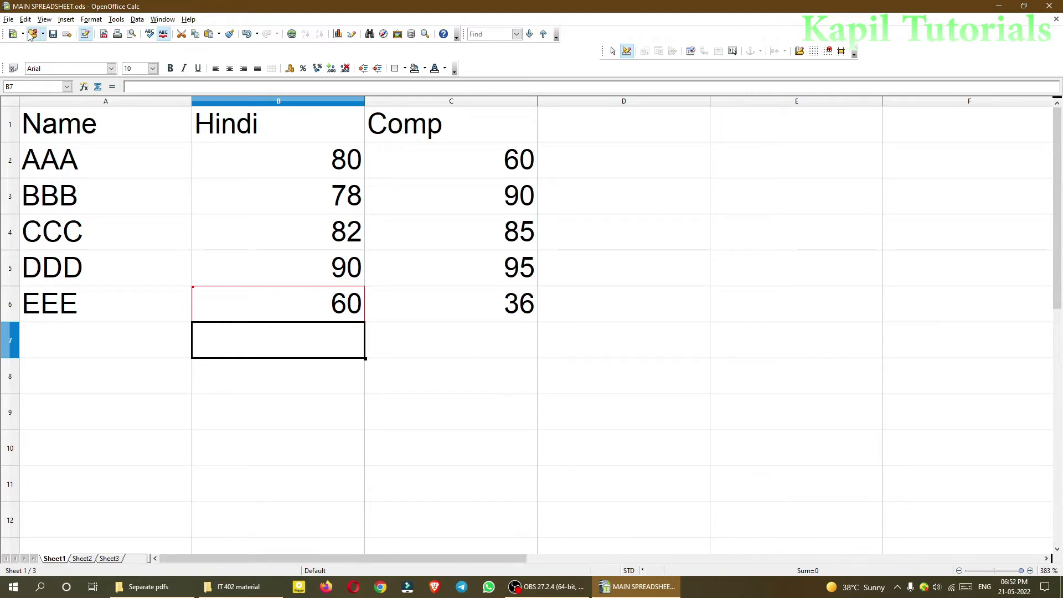
pyautogui.click(53, 35)
# Open 1.ods from the IT 402 material folder in Calc.
pyautogui.click(238, 588)
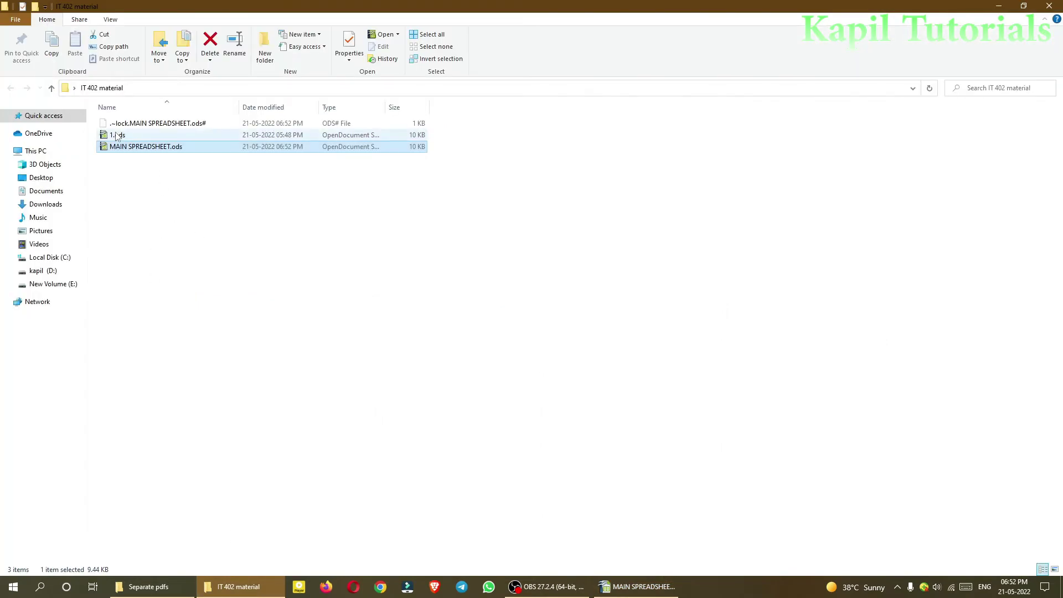
pyautogui.keyDown('ctrl'); pyautogui.click(115, 137); pyautogui.keyUp('ctrl')
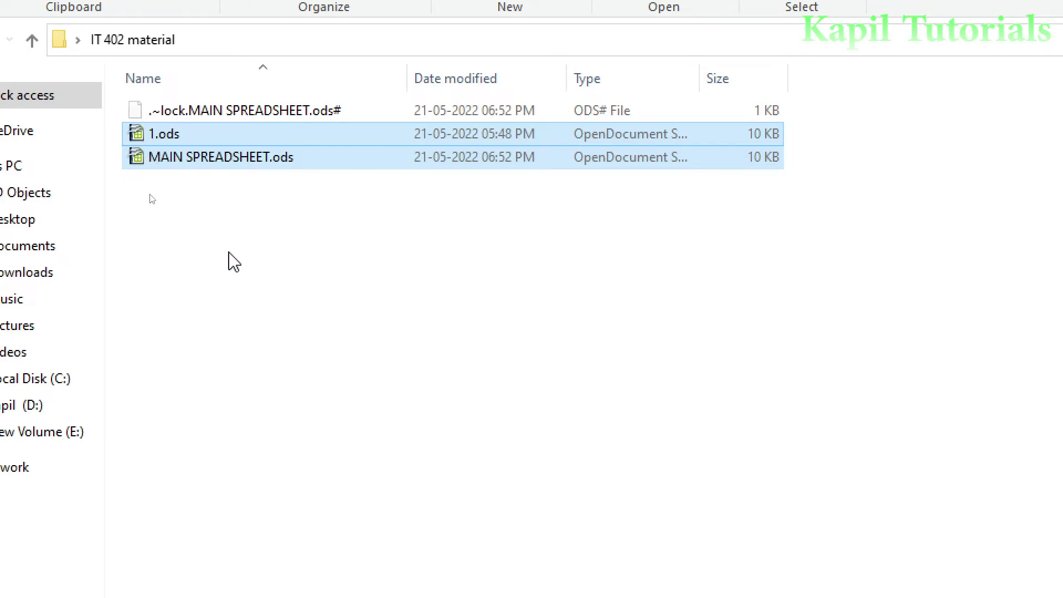
pyautogui.press('Return')
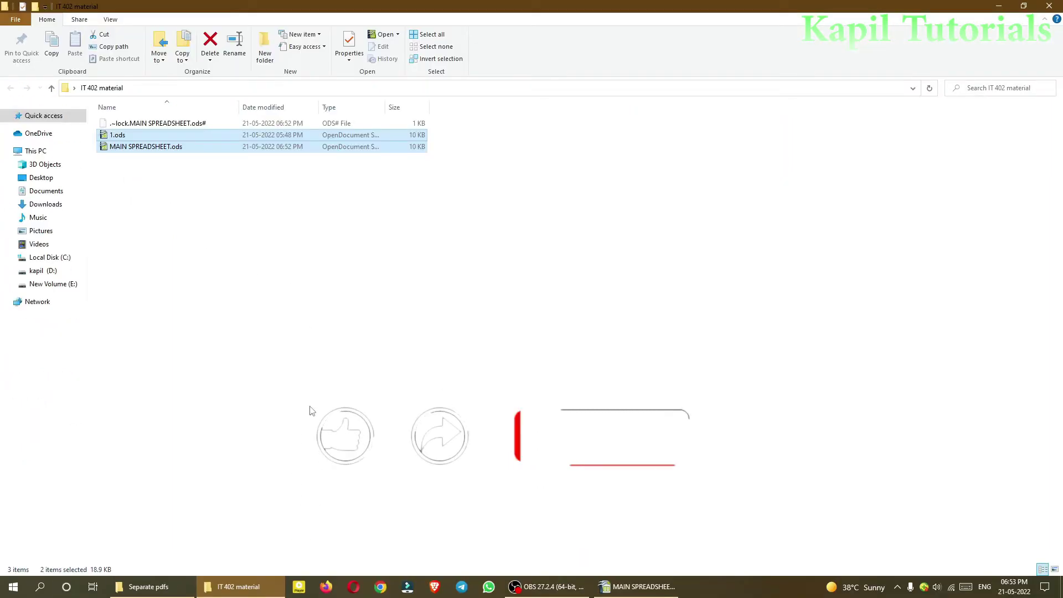
pyautogui.click(310, 410)
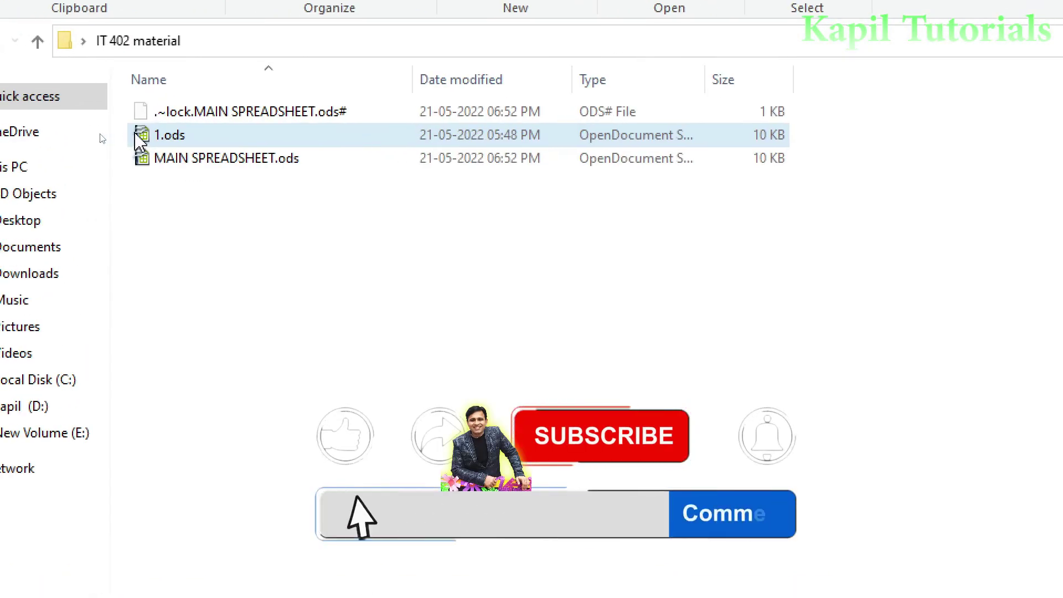
pyautogui.doubleClick(140, 137)
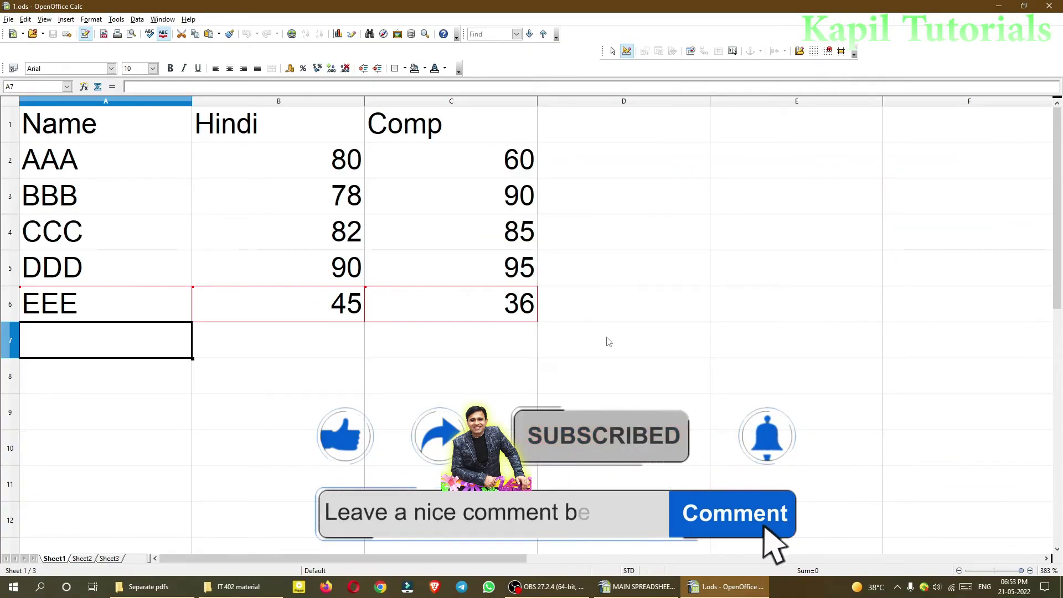
pyautogui.click(659, 591)
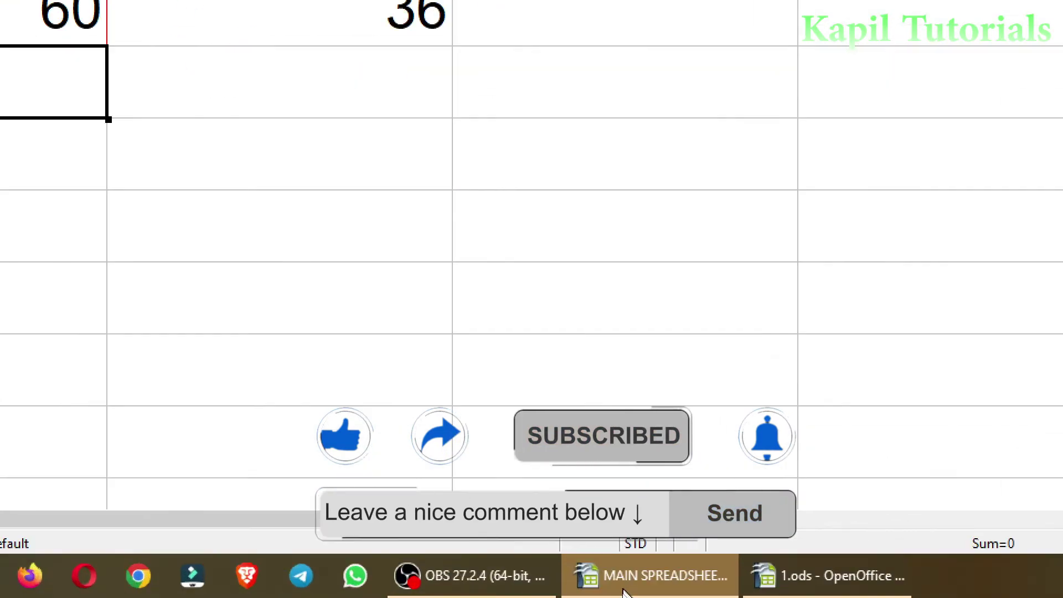
pyautogui.click(777, 581)
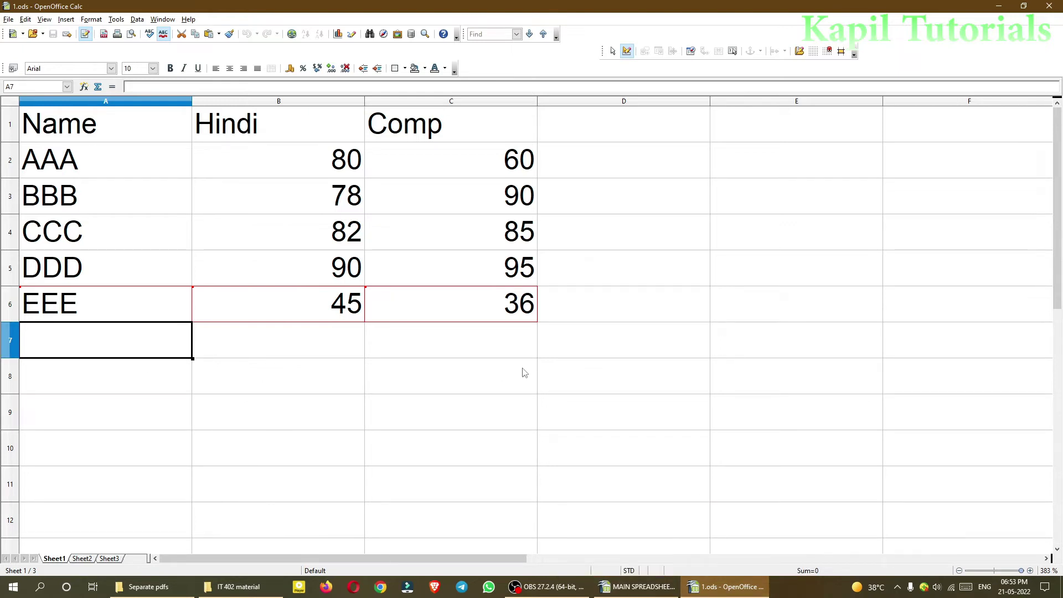
# Enter FFF in A7 and set CCC's Hindi and Comp marks to 90 and 80.
pyautogui.write('FFF')
pyautogui.press('Return')
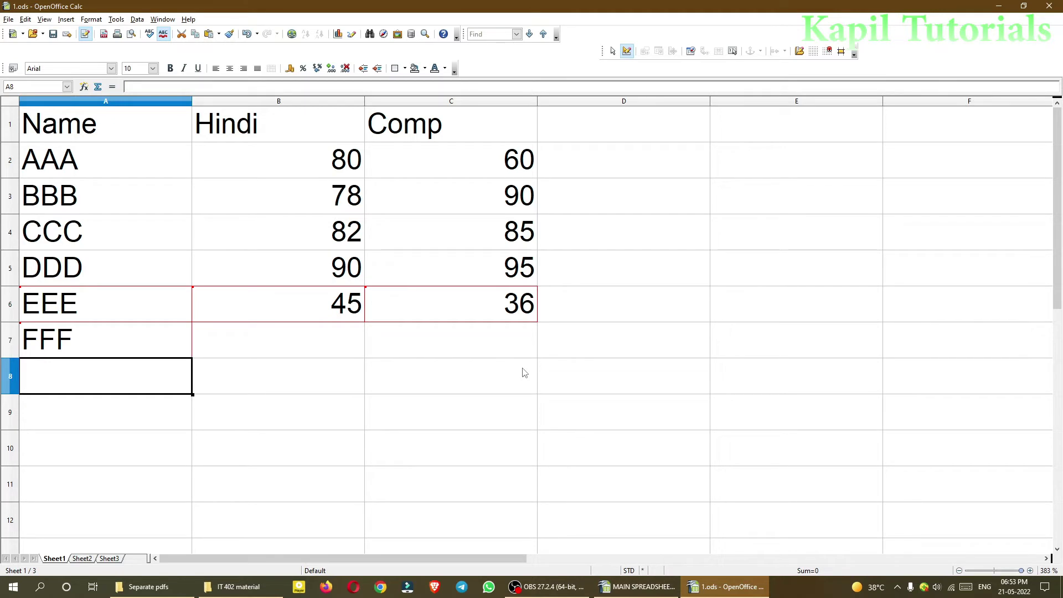
pyautogui.click(339, 346)
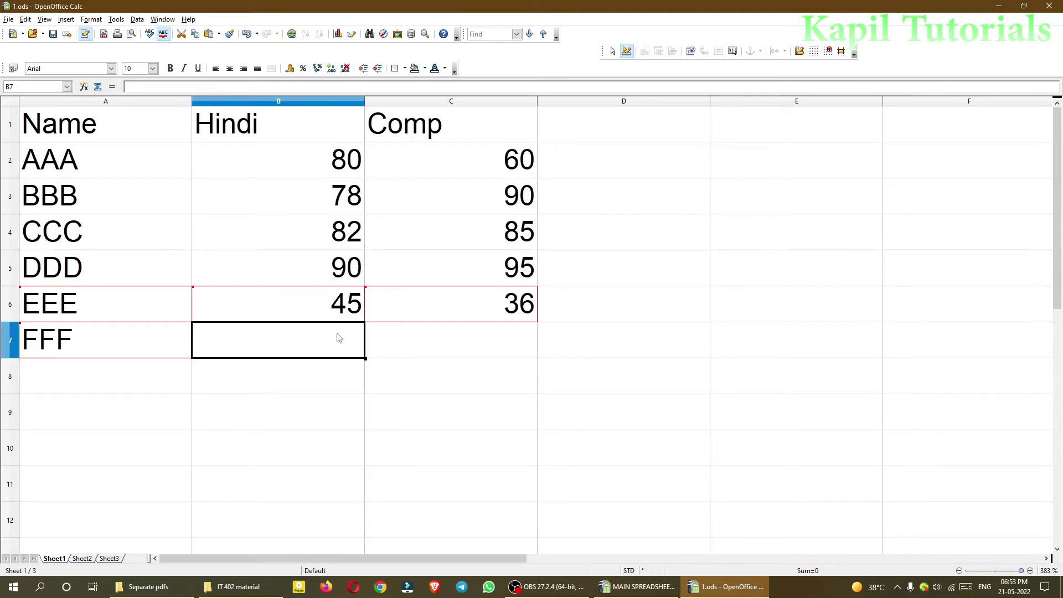
pyautogui.click(332, 242)
pyautogui.write('90')
pyautogui.press('Return')
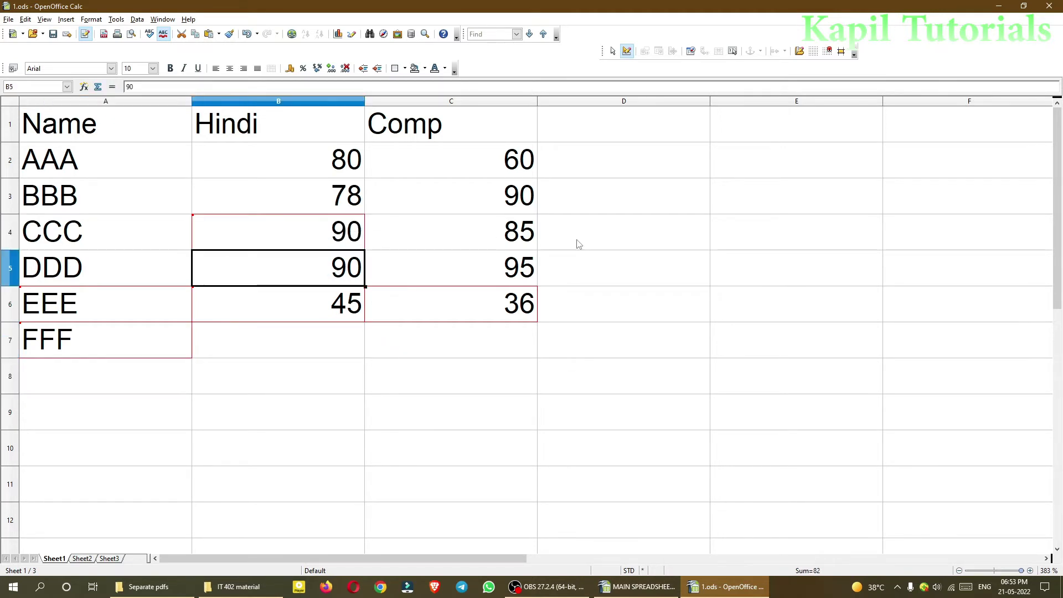
pyautogui.press('Up')
pyautogui.press('Right')
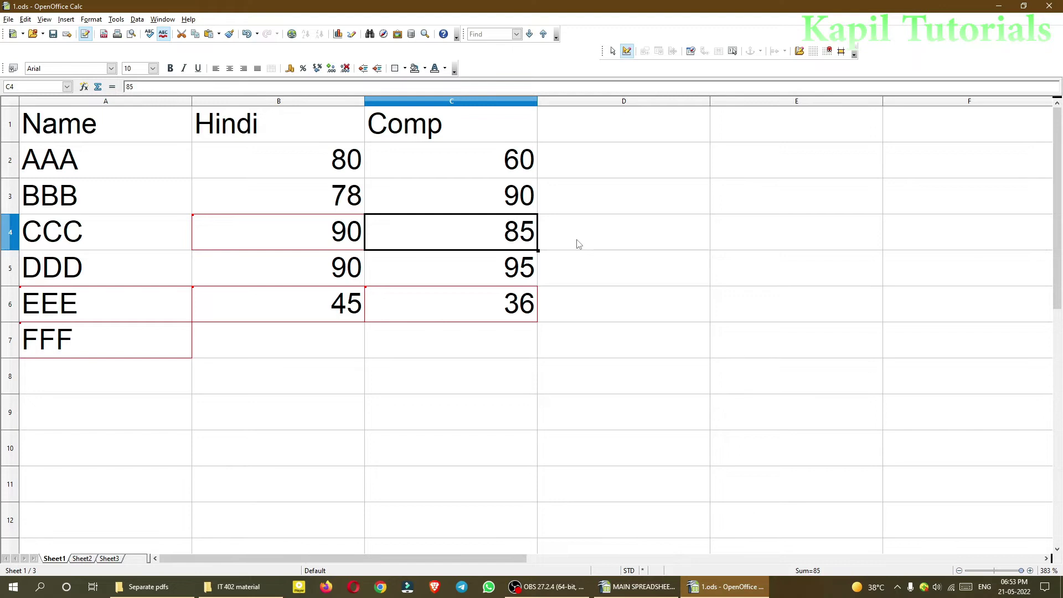
pyautogui.write('80')
pyautogui.press('Return')
# Give FFF Hindi 56 and Comp 23 in B7 and C7, then save 1.ods.
pyautogui.click(442, 374)
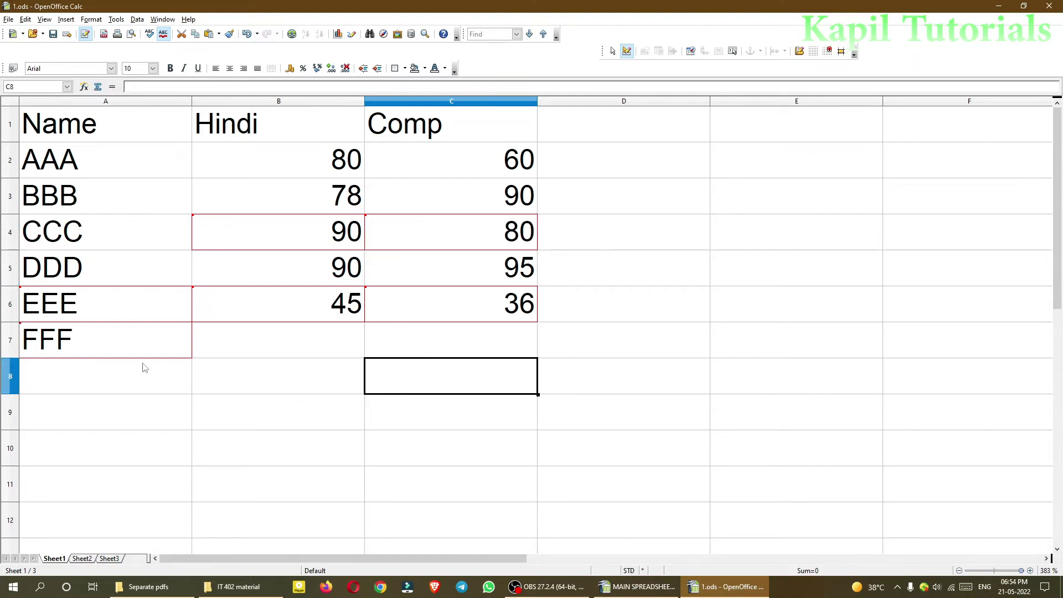
pyautogui.click(105, 353)
pyautogui.click(258, 341)
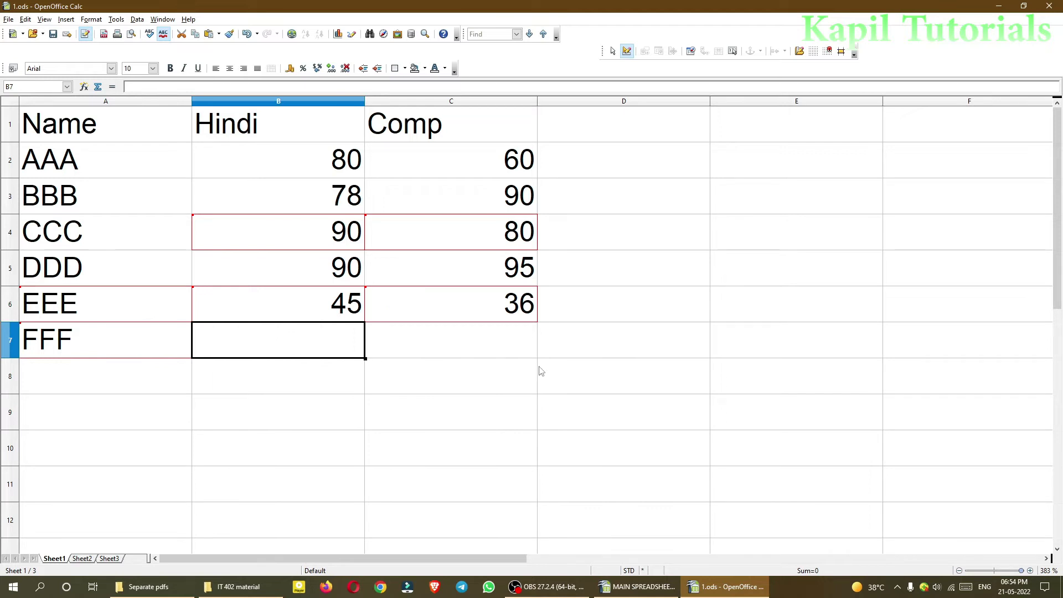
pyautogui.write('56')
pyautogui.press('Tab')
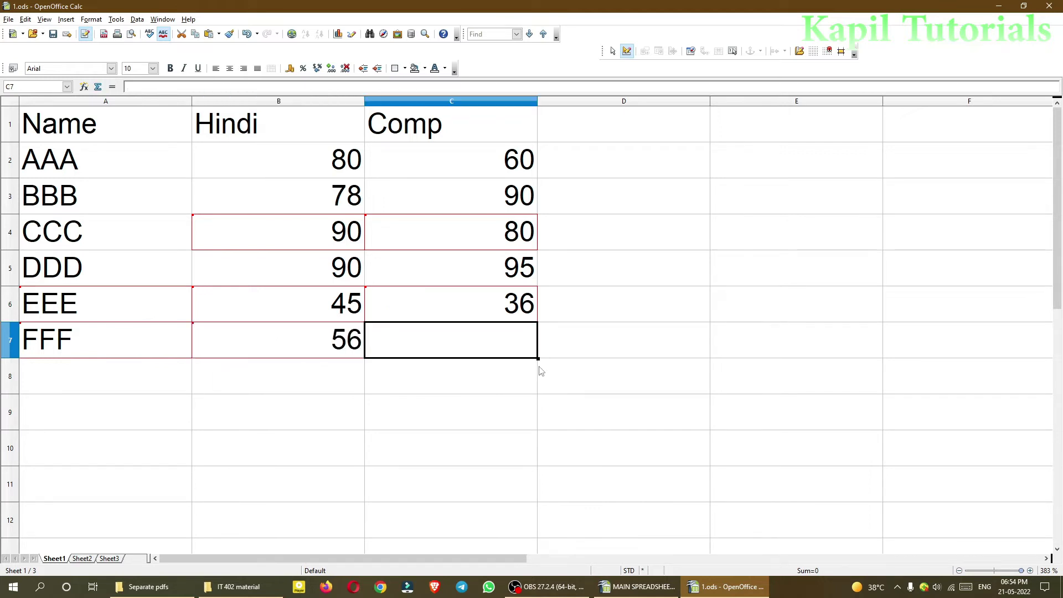
pyautogui.write('23')
pyautogui.press('Return')
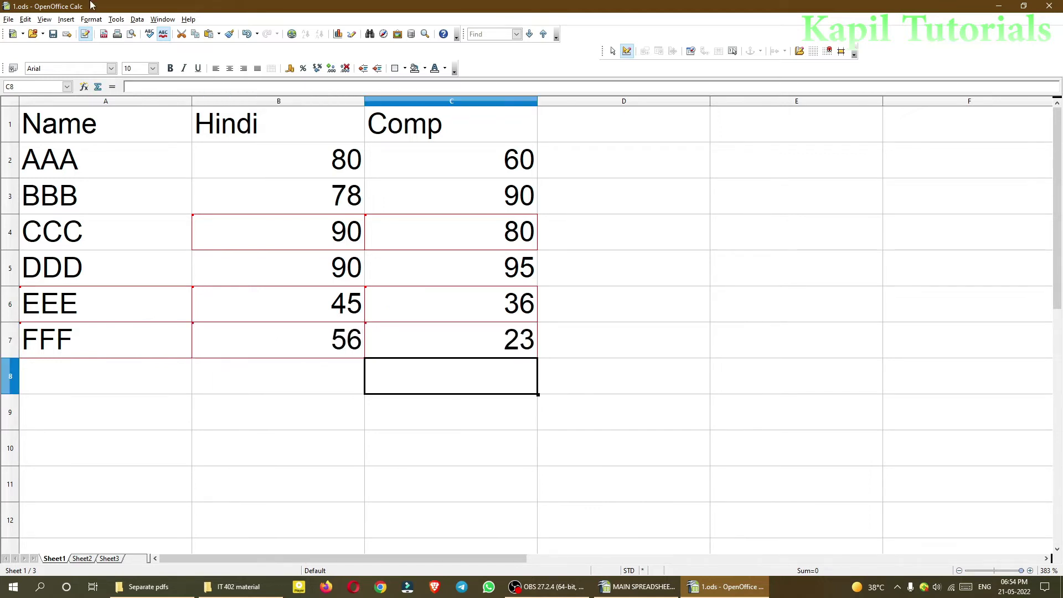
pyautogui.click(51, 35)
pyautogui.click(55, 173)
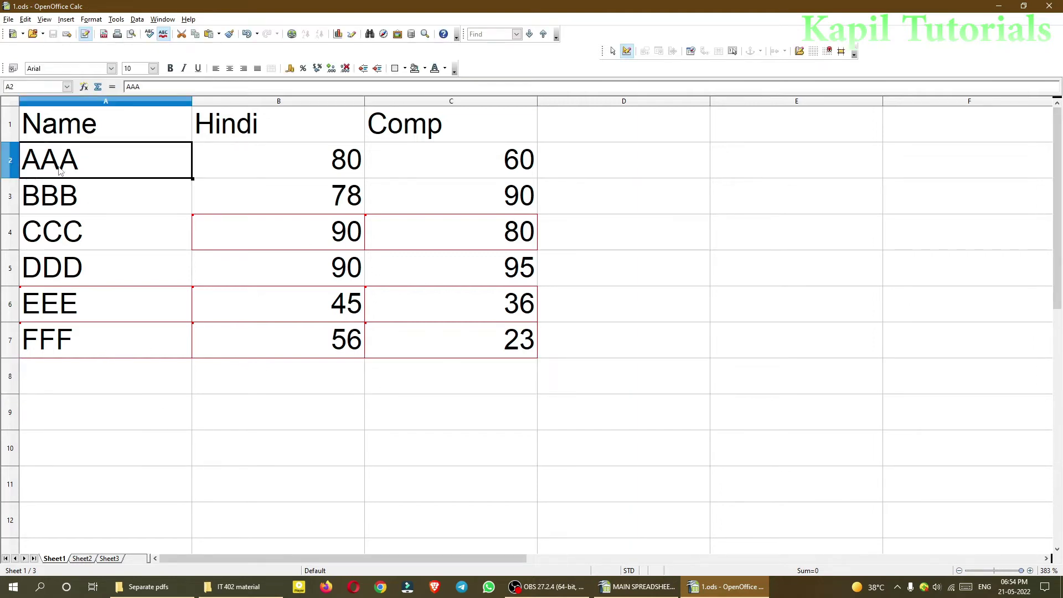
# Rename AAA to ZZZ in cell A2 of 1.ods.
pyautogui.write('ZZZ')
pyautogui.press('Return')
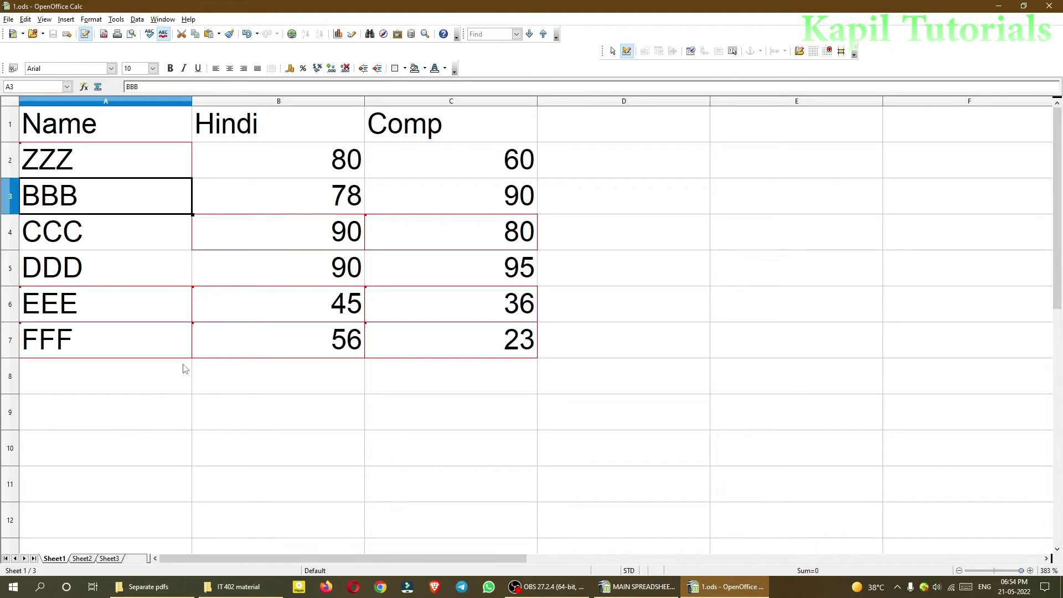
pyautogui.click(275, 415)
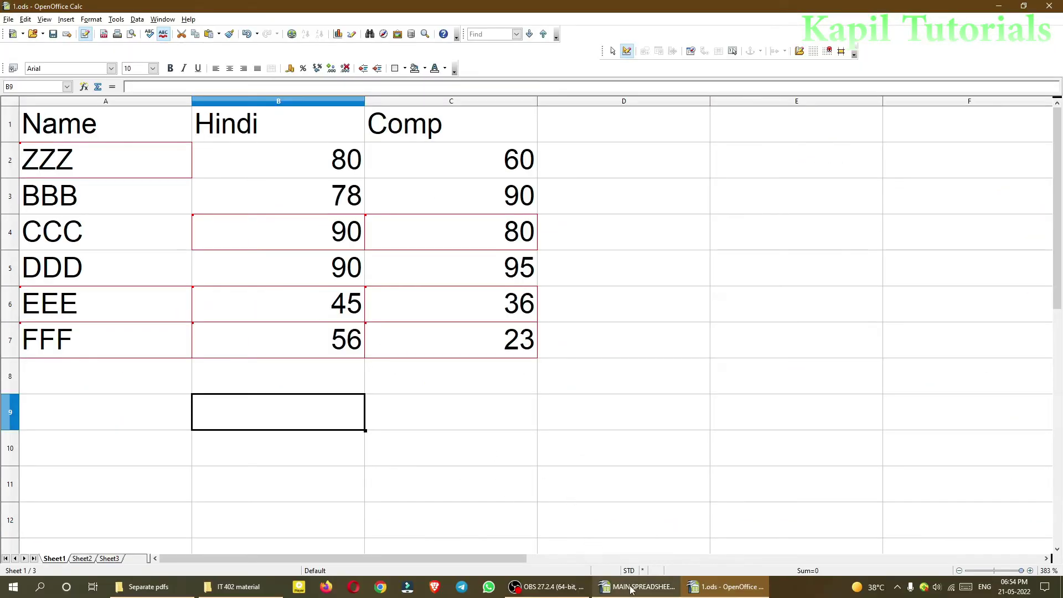
# Switch back and forth between MAIN SPREADSHEET.ods and 1.ods to compare their data.
pyautogui.click(631, 588)
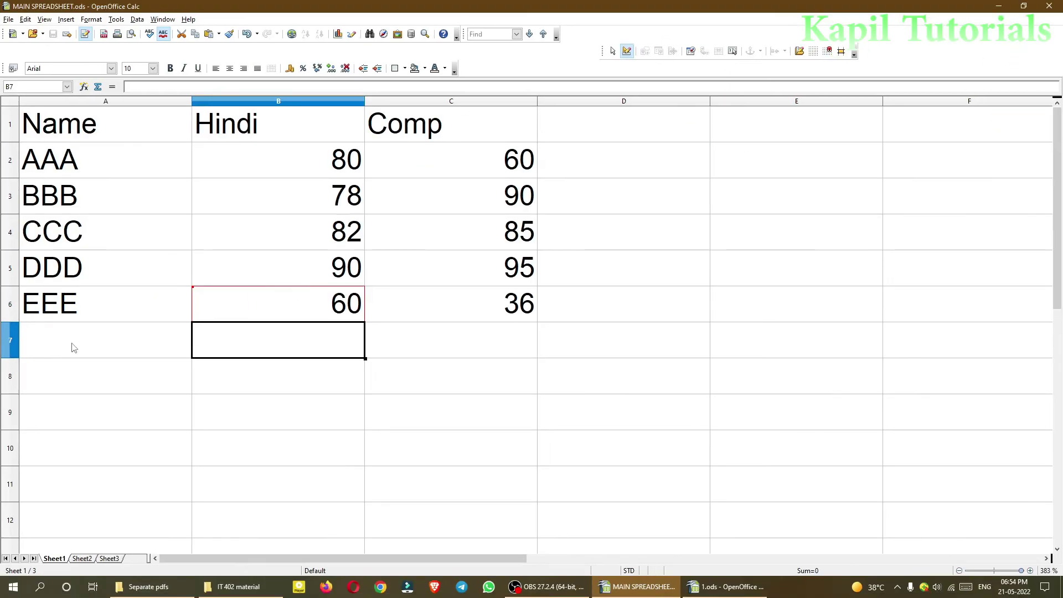
pyautogui.click(702, 586)
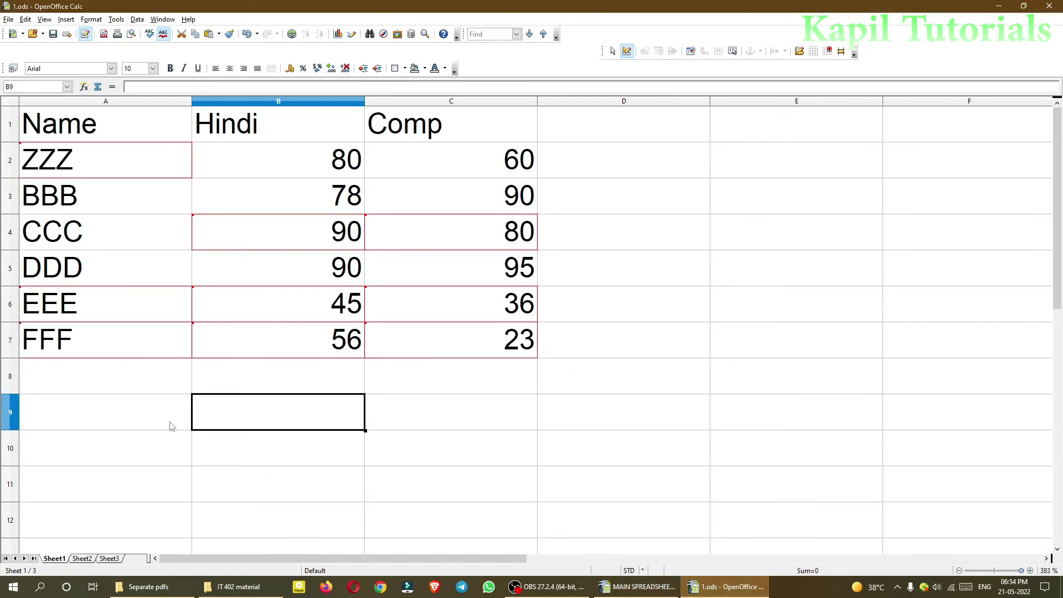
pyautogui.click(640, 588)
pyautogui.click(708, 589)
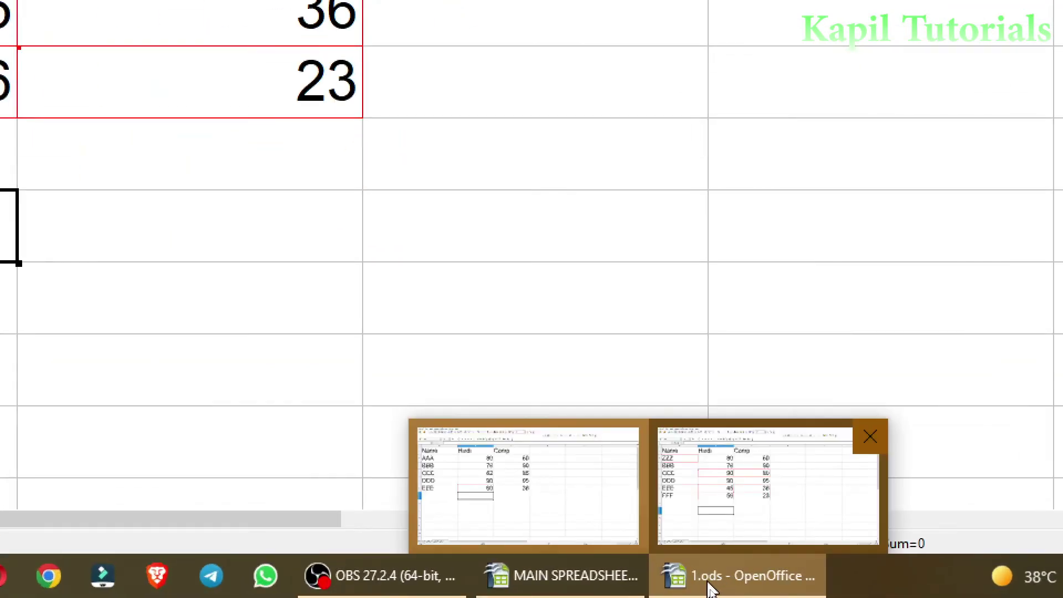
pyautogui.click(713, 590)
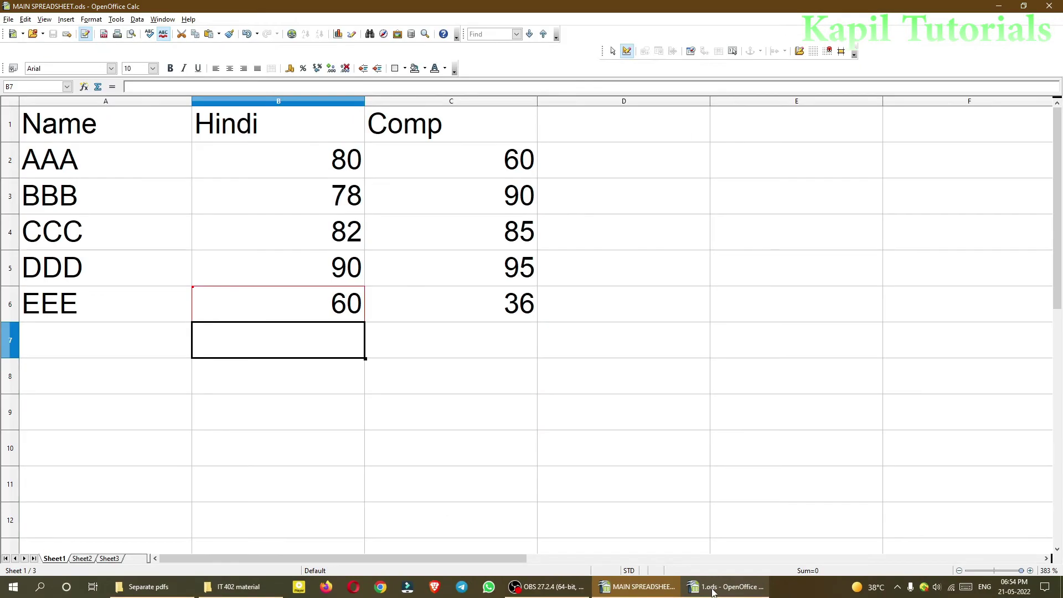
pyautogui.click(713, 590)
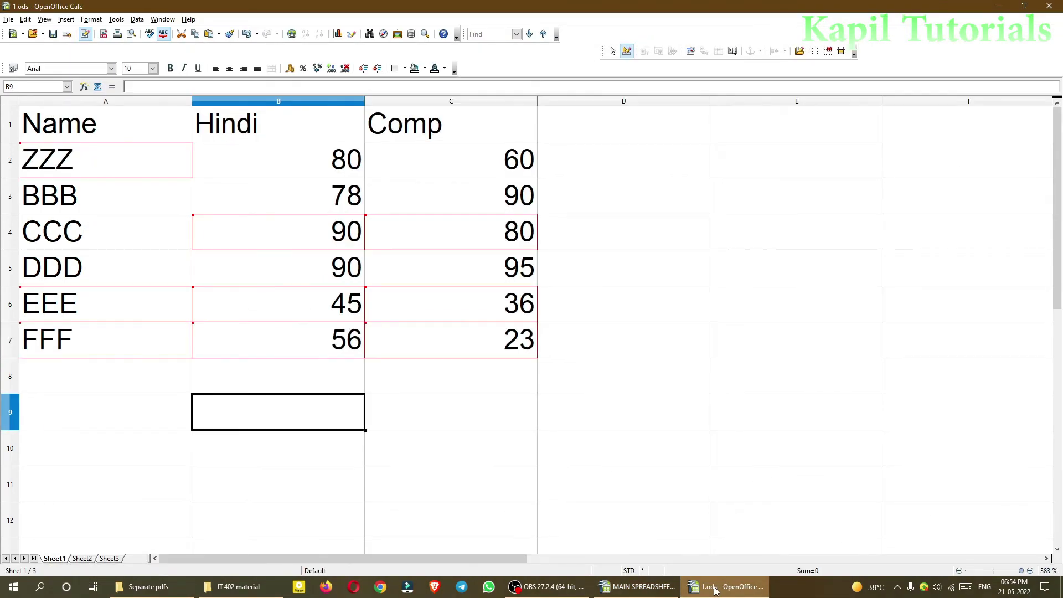
# Close 1.ods, saving its changes, leaving MAIN SPREADSHEET.ods in front.
pyautogui.click(26, 20)
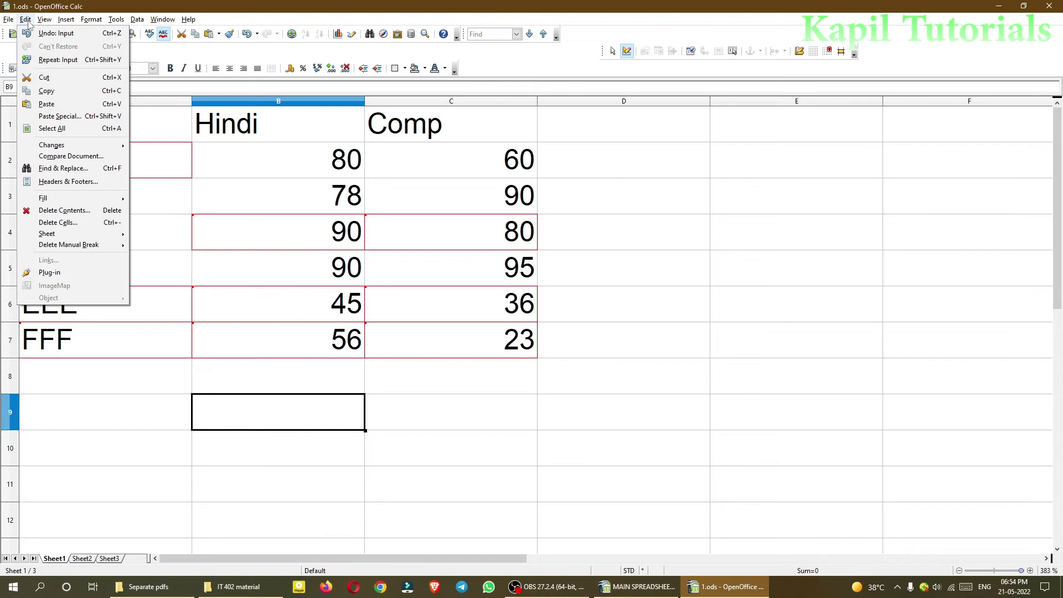
pyautogui.moveTo(119, 145)
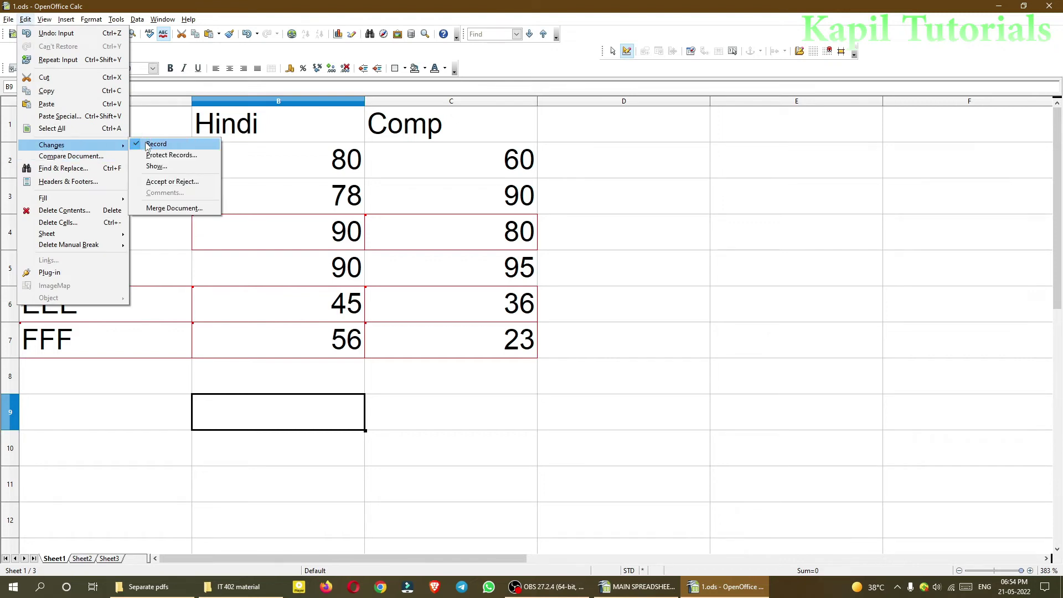
pyautogui.press('Escape')
pyautogui.press('Escape')
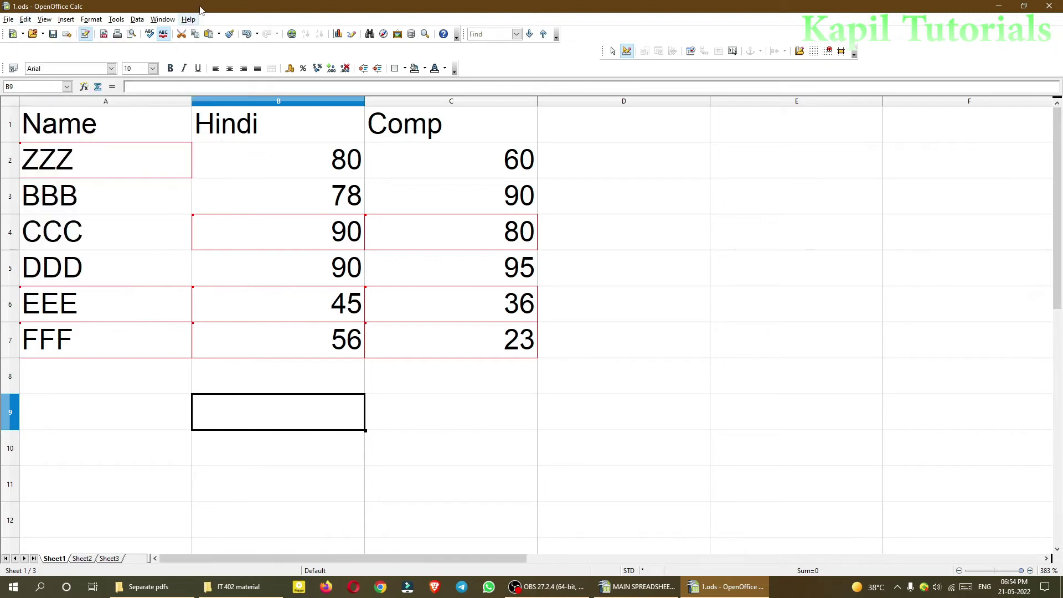
pyautogui.click(1052, 6)
pyautogui.click(491, 306)
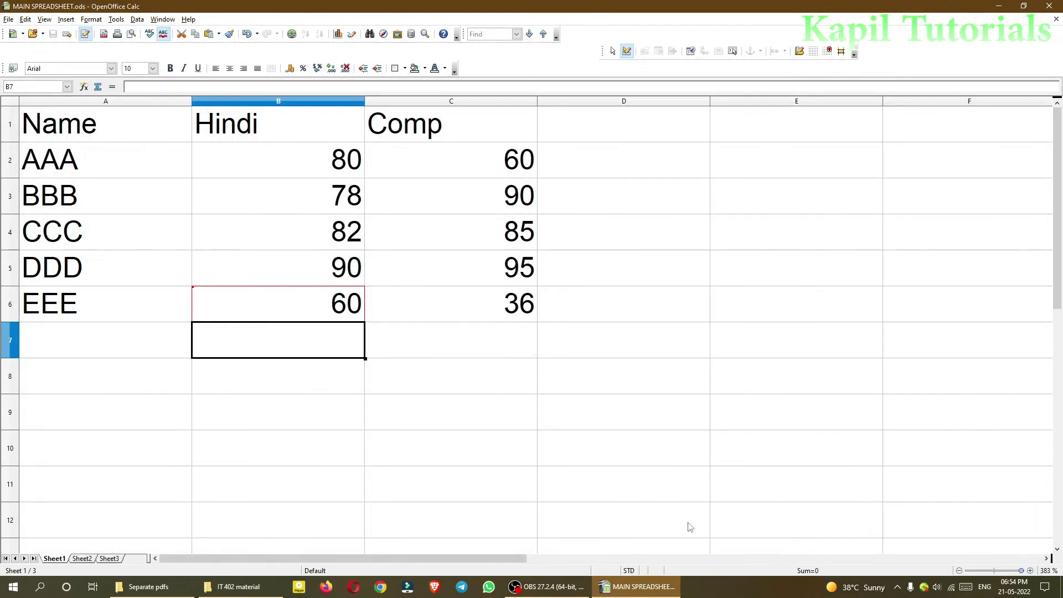
pyautogui.moveTo(633, 591)
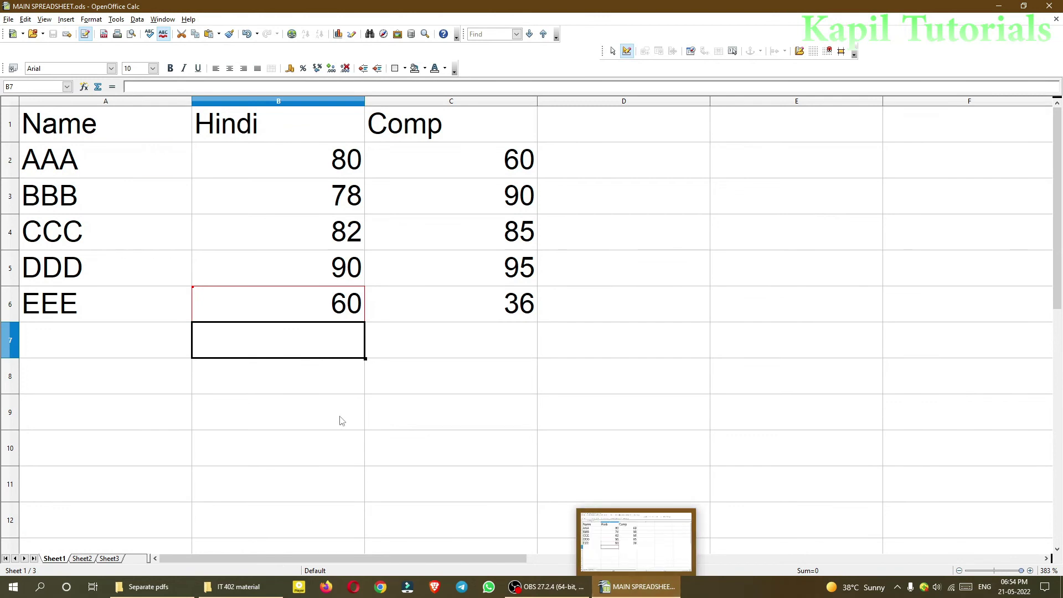
pyautogui.click(375, 420)
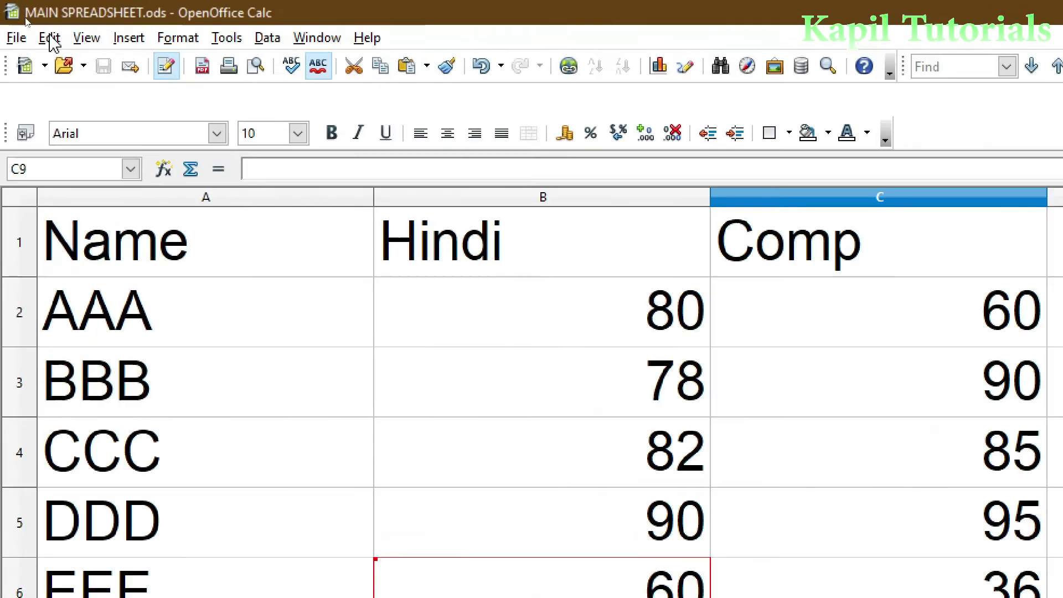
# Start Merge Document from Edit > Changes and pick 1.ods in the IT 402 material folder.
pyautogui.click(25, 20)
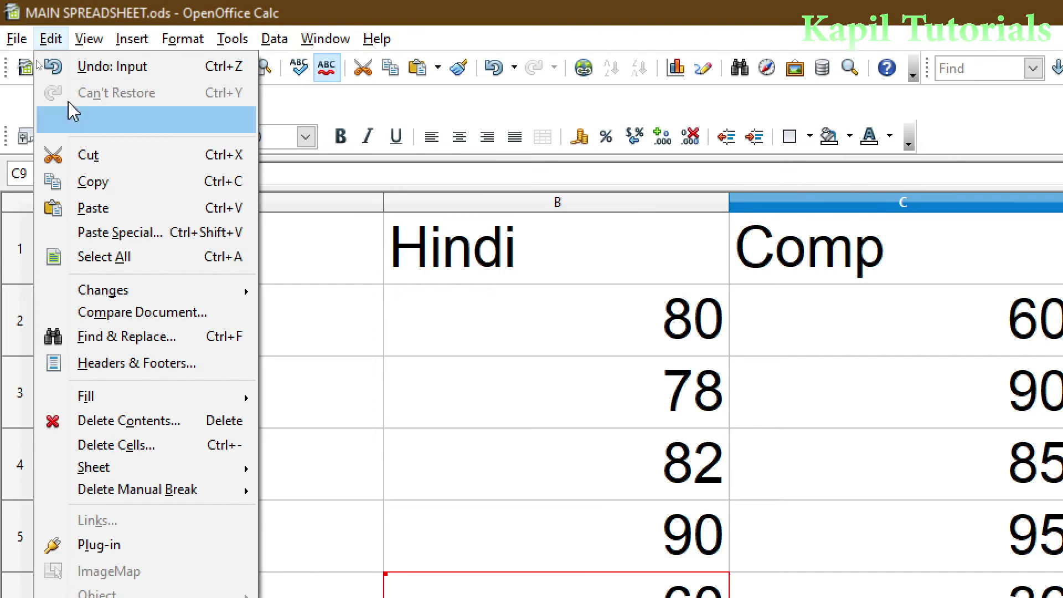
pyautogui.moveTo(107, 295)
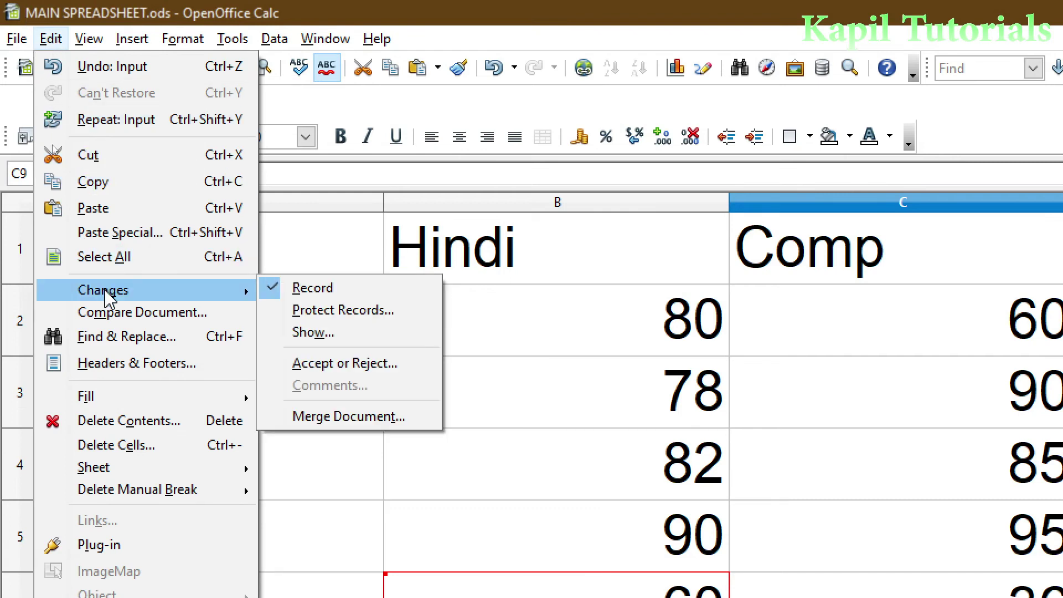
pyautogui.click(324, 422)
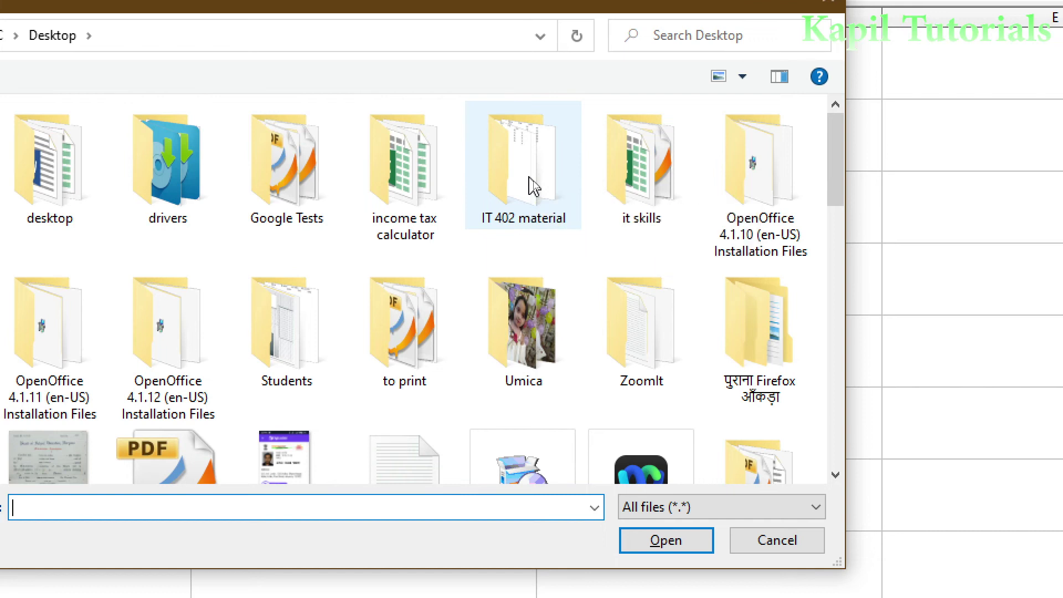
pyautogui.doubleClick(533, 186)
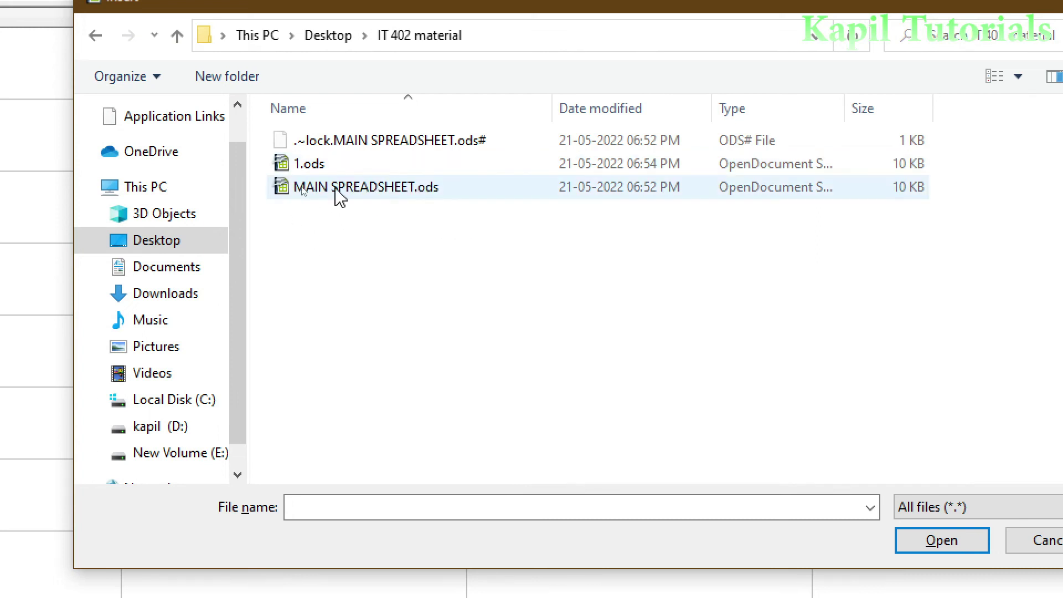
pyautogui.click(294, 164)
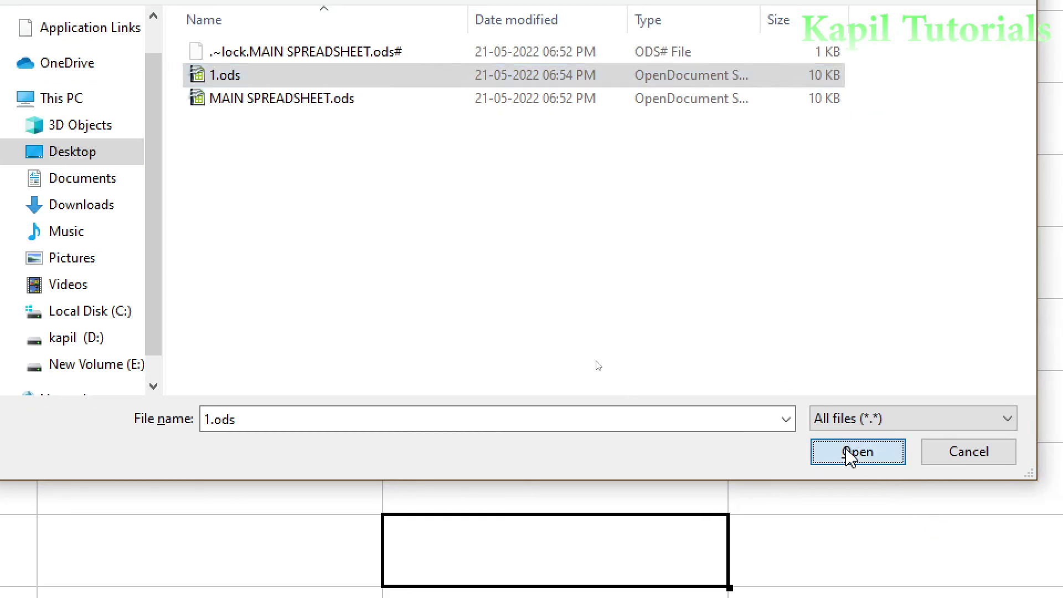
# Merge 1.ods in and accept the '60' version of the B6 change.
pyautogui.click(936, 544)
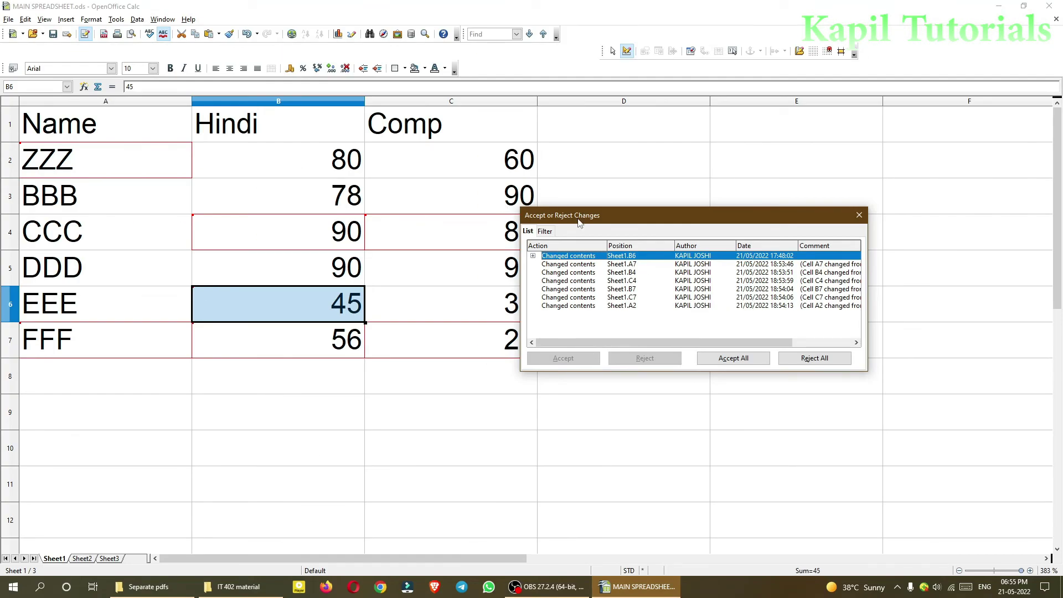
pyautogui.moveTo(578, 221); pyautogui.dragTo(515, 186)
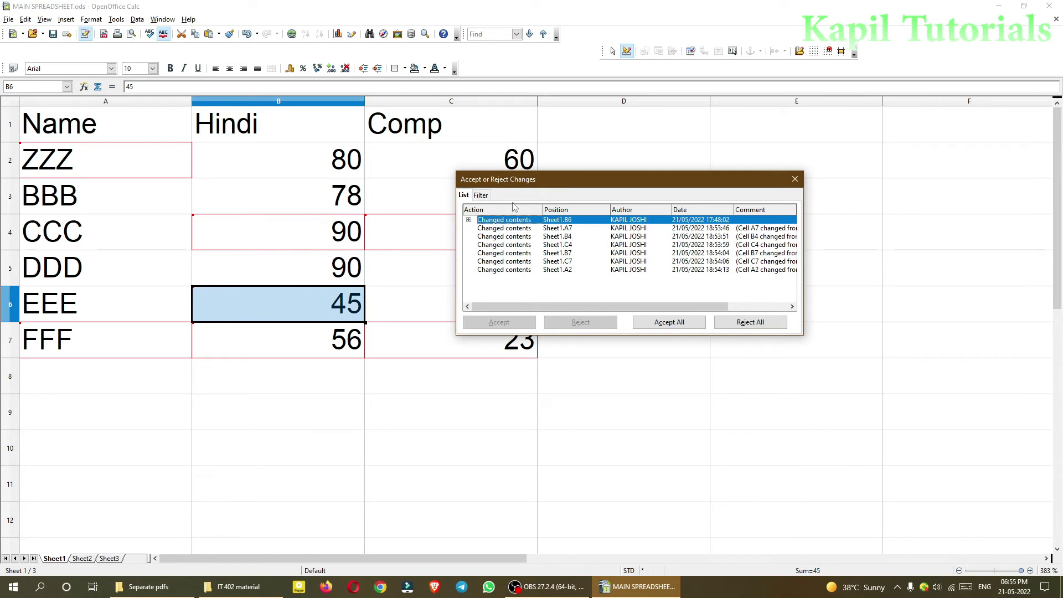
pyautogui.click(469, 220)
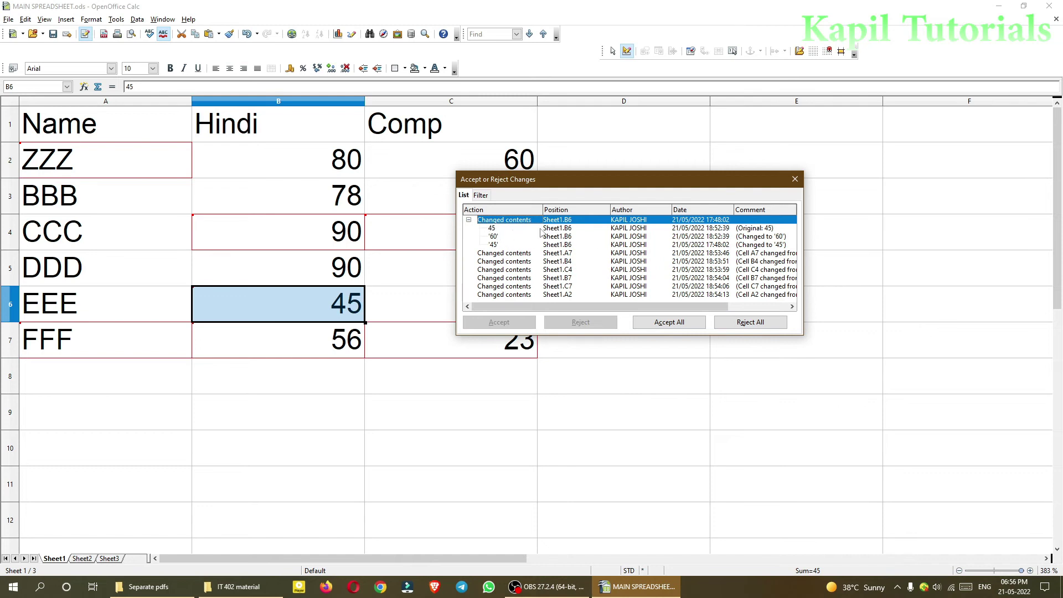
pyautogui.click(495, 228)
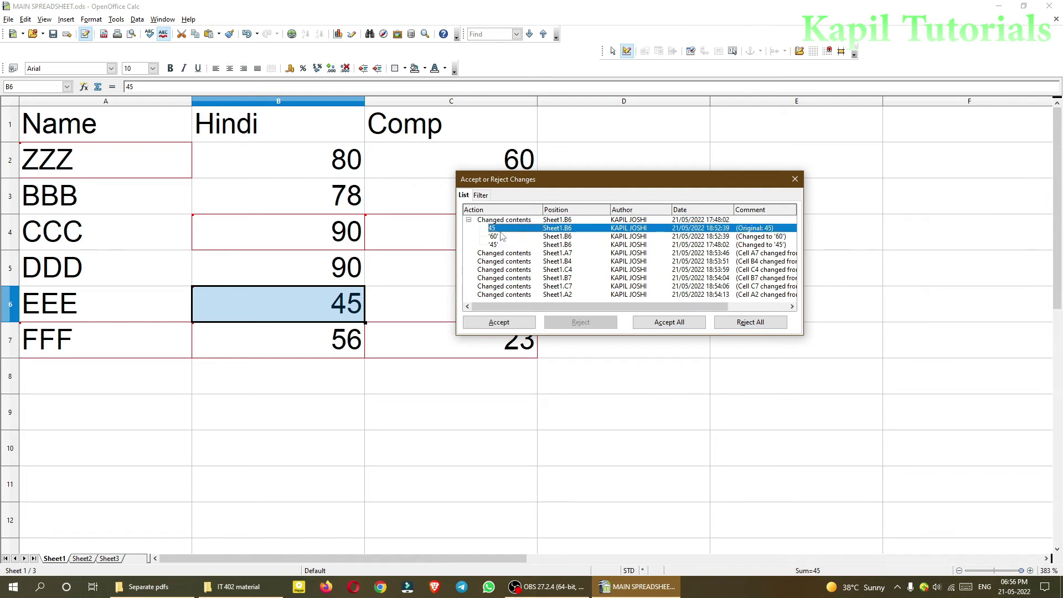
pyautogui.click(496, 236)
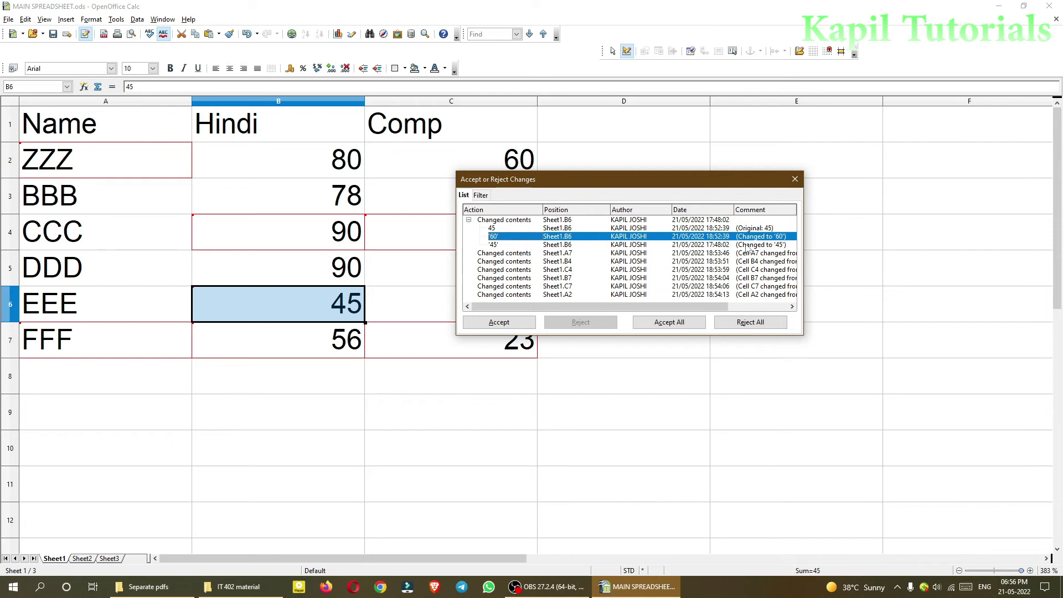
pyautogui.click(499, 322)
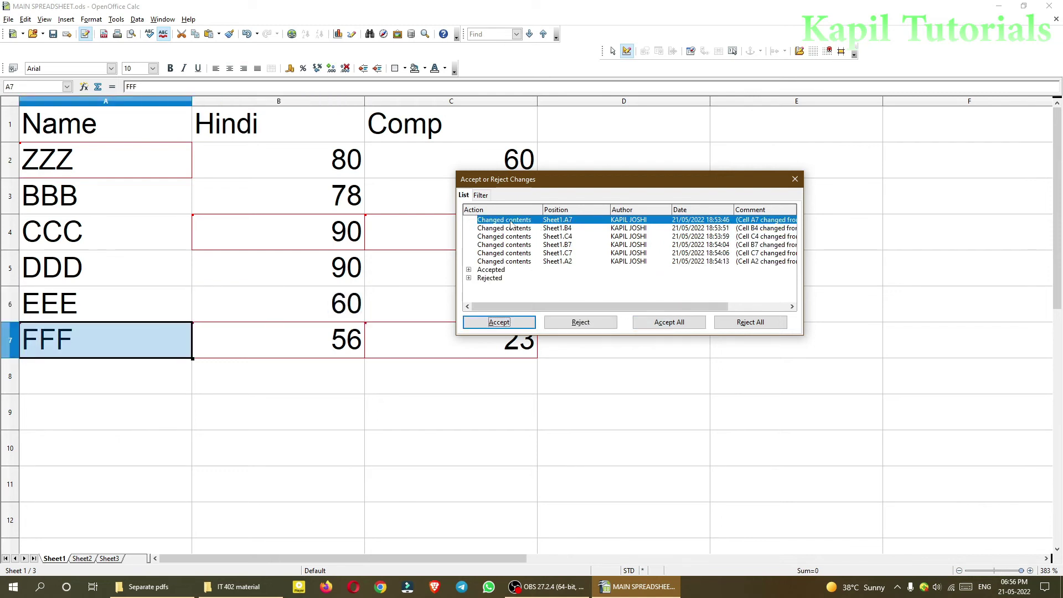
# Accept the merged changes to cells A7, B4, C4 and B7.
pyautogui.moveTo(599, 306); pyautogui.dragTo(515, 313)
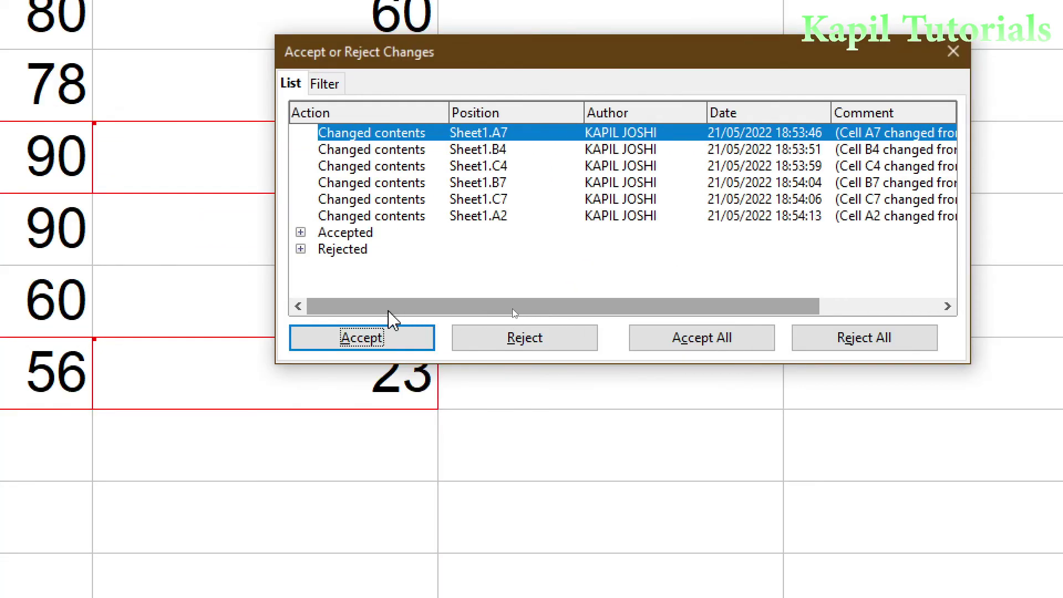
pyautogui.click(362, 338)
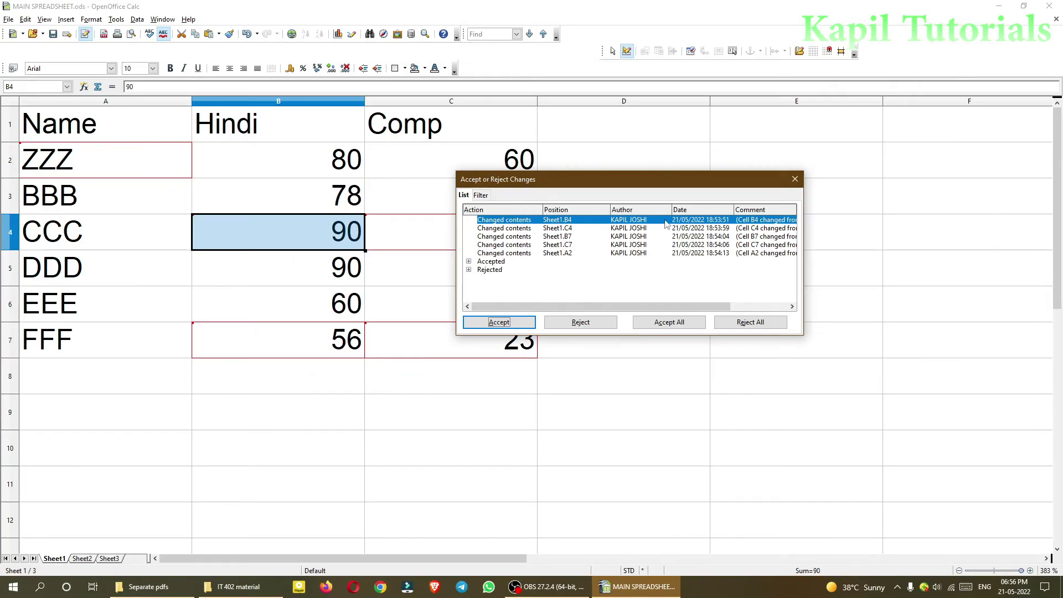
pyautogui.moveTo(623, 308)
pyautogui.mouseDown()
pyautogui.moveTo(687, 314)
pyautogui.moveTo(625, 315)
pyautogui.mouseUp()
pyautogui.click(508, 324)
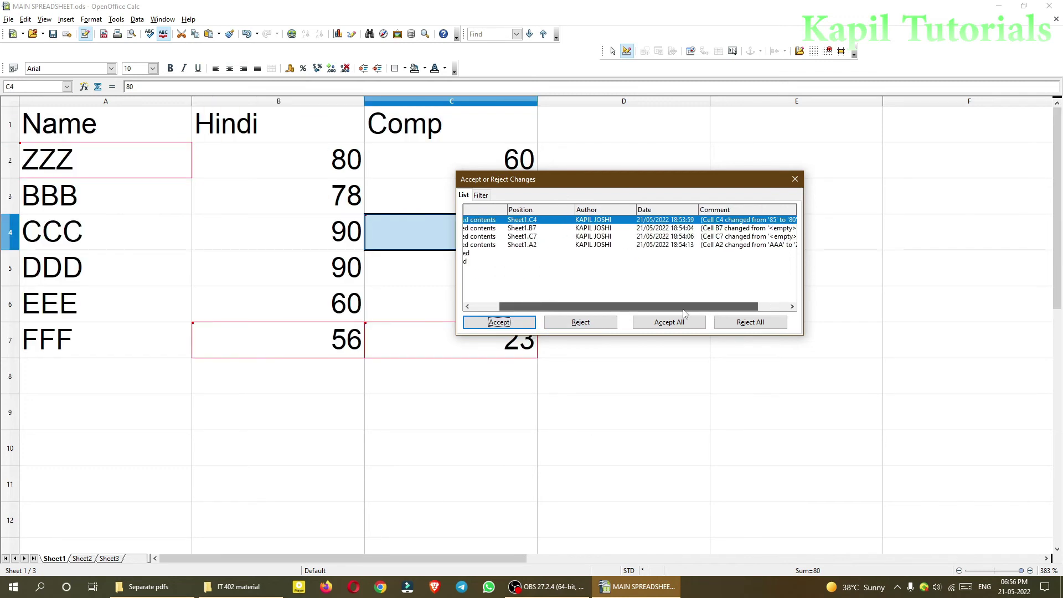
pyautogui.moveTo(588, 184); pyautogui.dragTo(642, 179)
pyautogui.press('Return')
pyautogui.moveTo(772, 309); pyautogui.dragTo(724, 308)
pyautogui.press('Return')
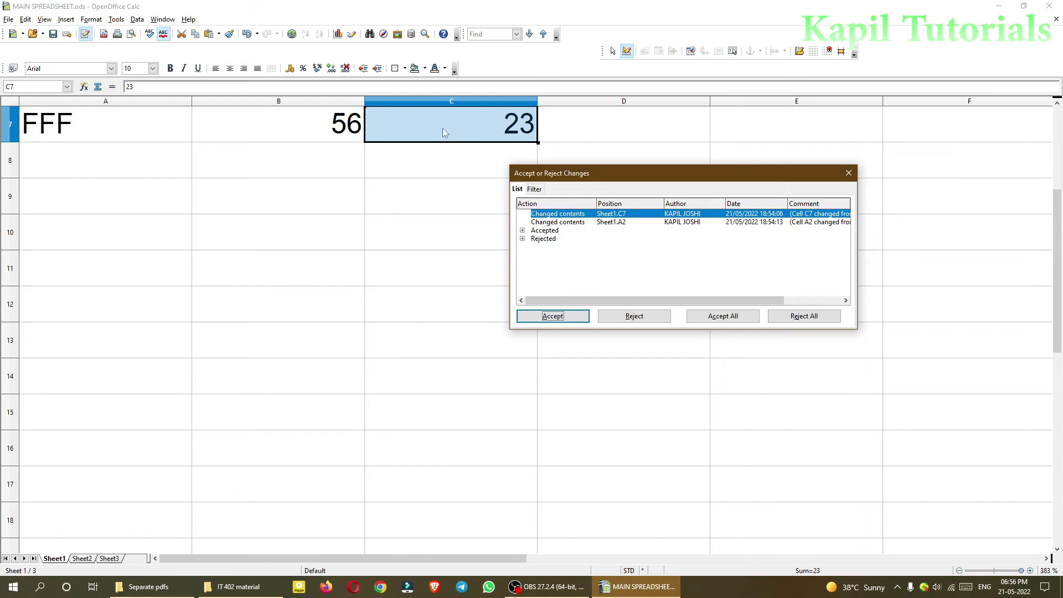
# Accept the Sheet1.C7 change and reject the A2 rename, so A2 reads AAA, not ZZZ.
pyautogui.click(560, 316)
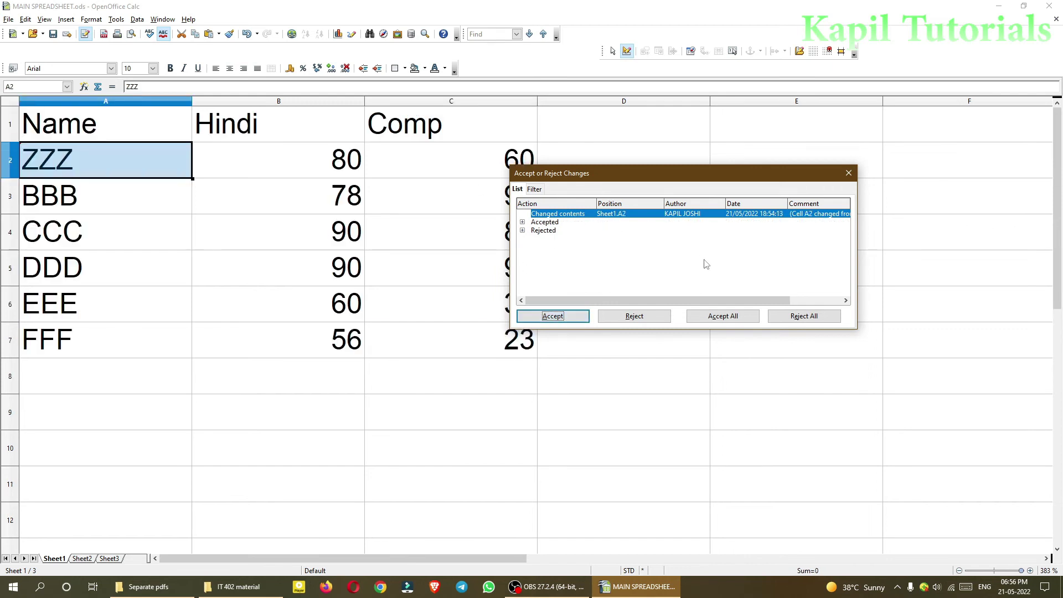
pyautogui.moveTo(663, 300); pyautogui.dragTo(714, 300)
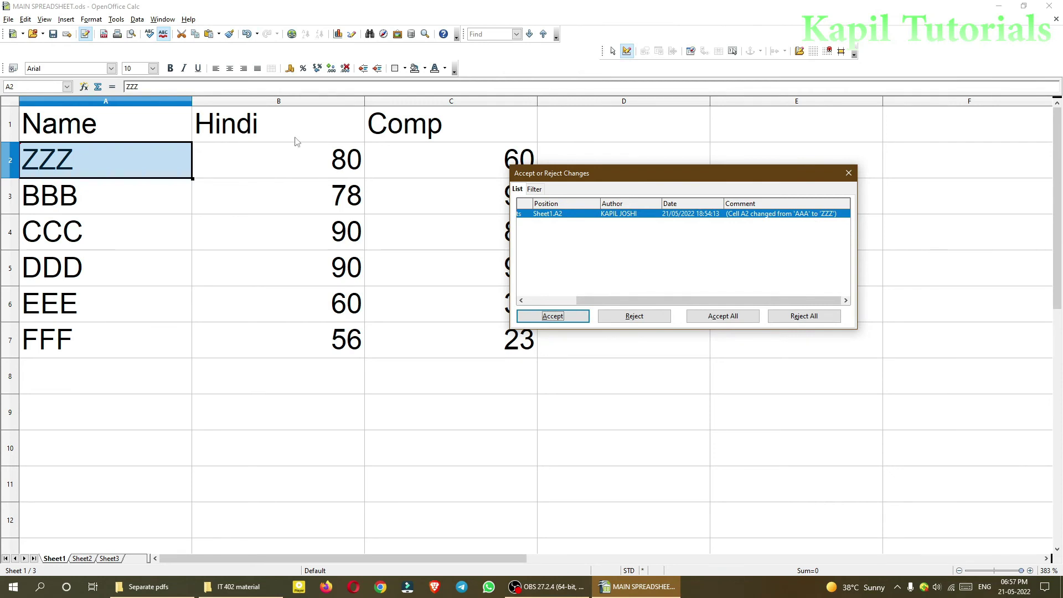
pyautogui.moveTo(89, 155)
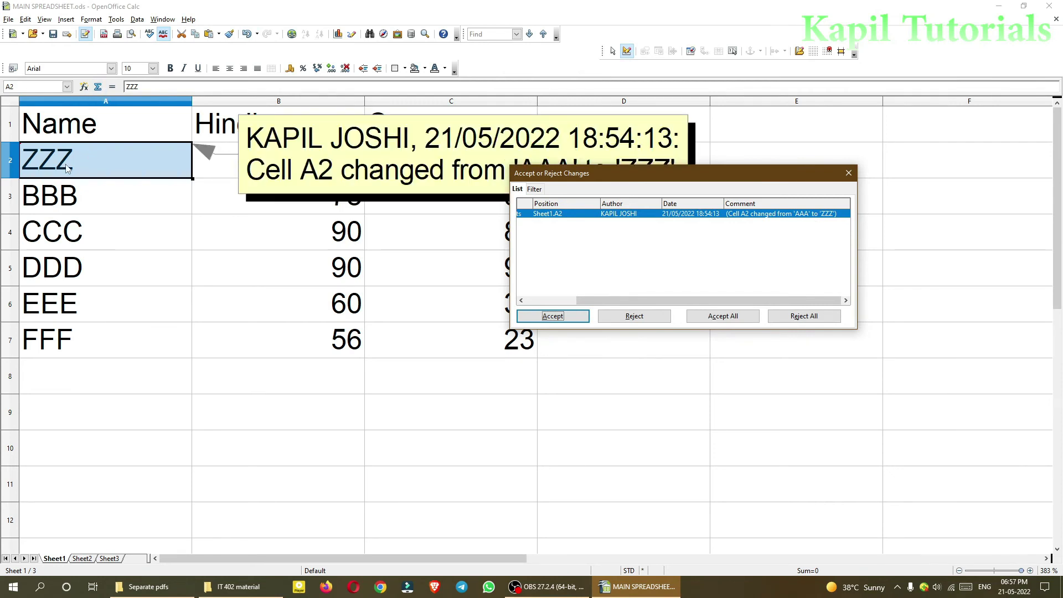
pyautogui.click(634, 318)
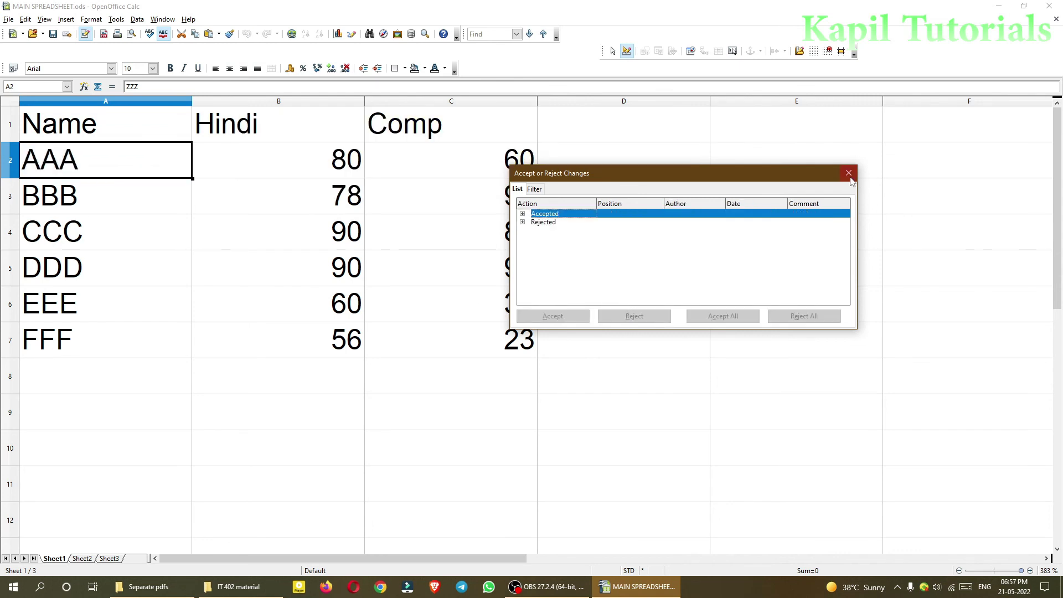
# Review the Accepted and Rejected change lists, then close the Accept or Reject Changes dialog.
pyautogui.click(523, 214)
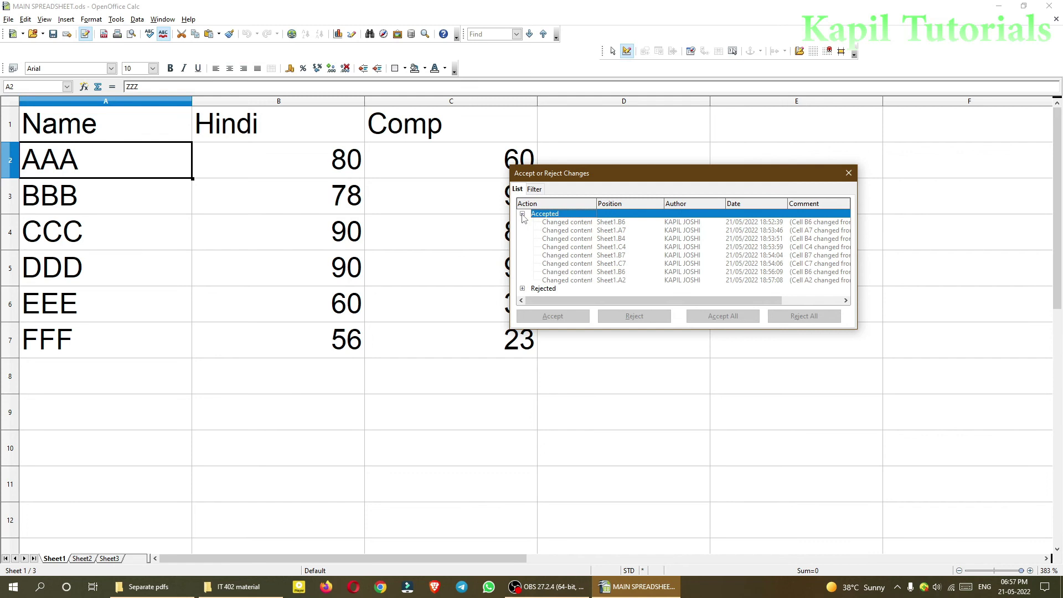
pyautogui.click(523, 289)
pyautogui.scroll(-1, 841, 277)
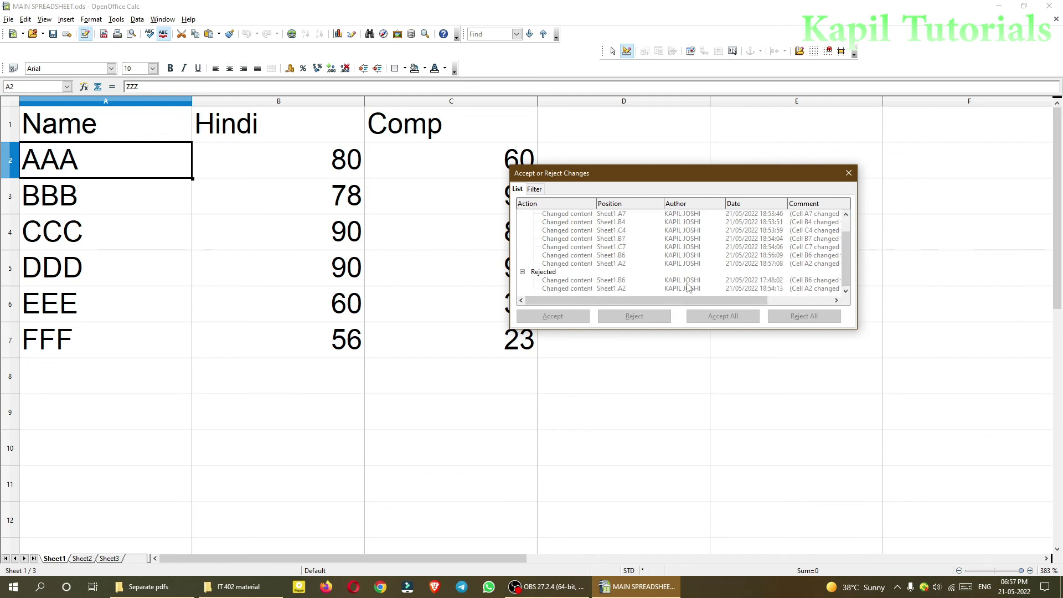
pyautogui.click(848, 173)
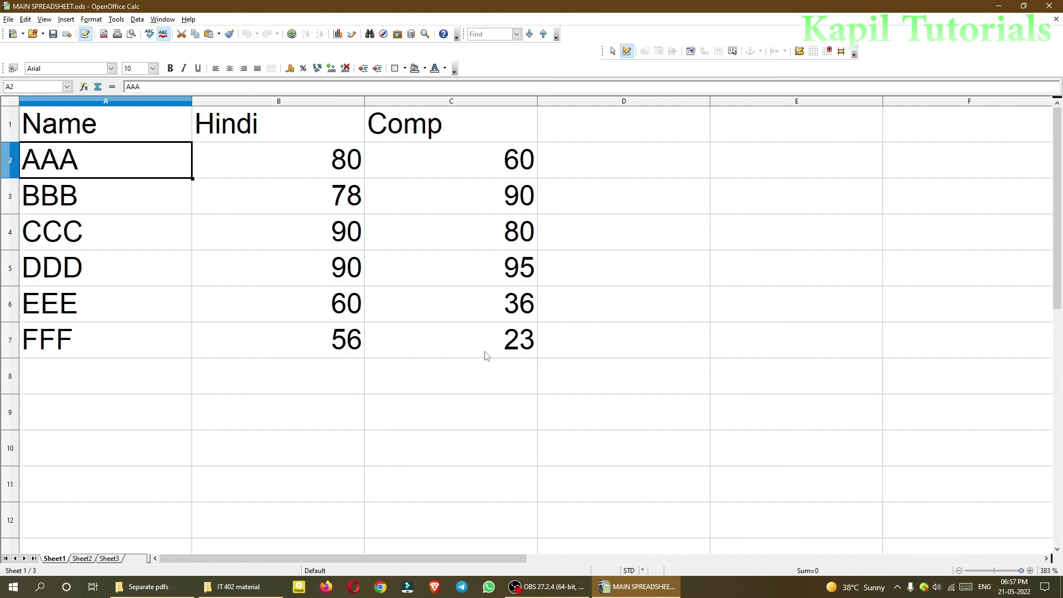
# Bring up the Edit > Changes submenu showing Merge Document….
pyautogui.click(25, 19)
pyautogui.moveTo(54, 145)
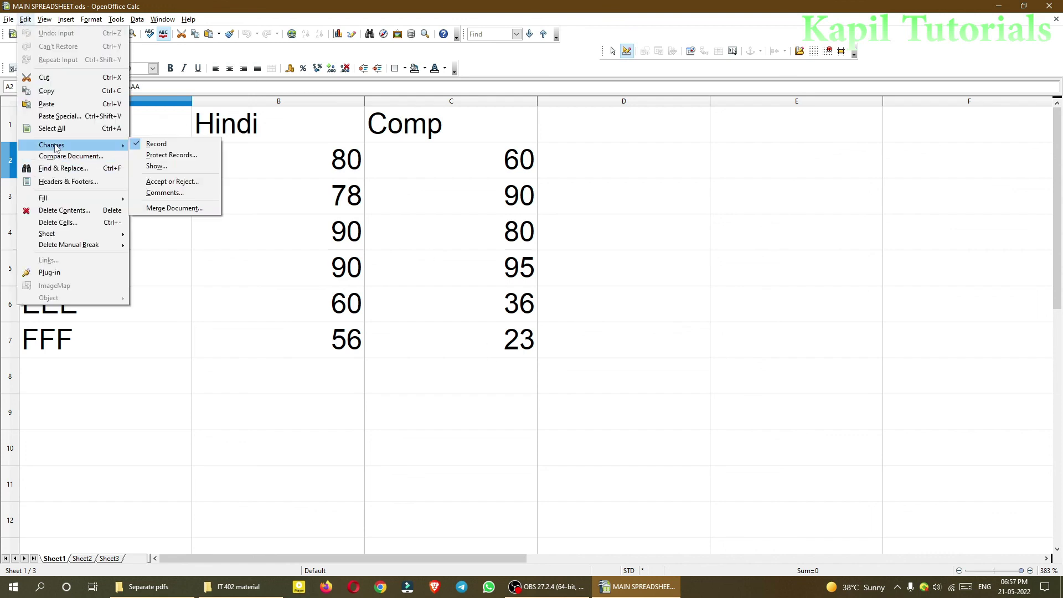